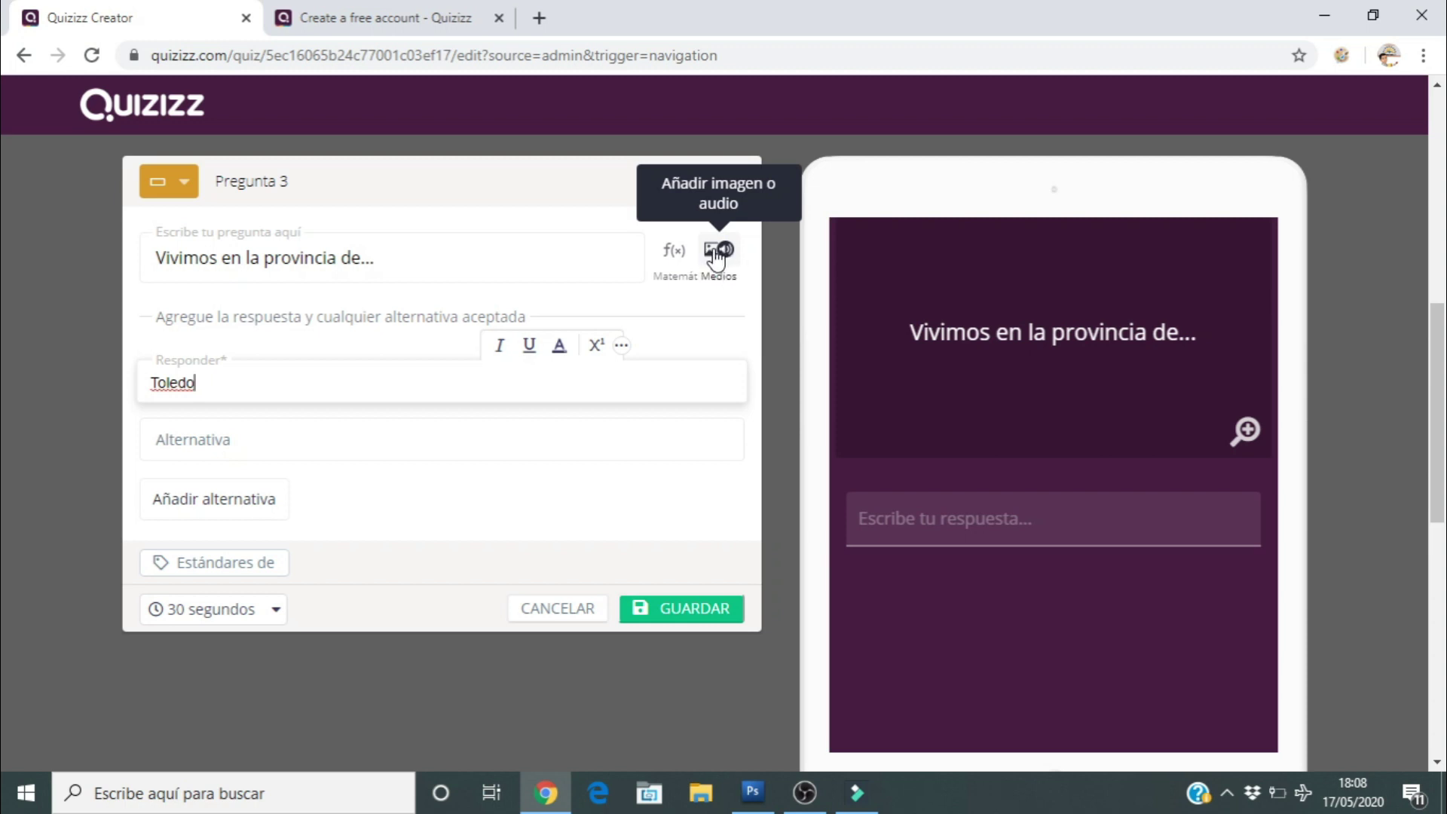
# Save the Toledo fill-in question and add a poll question reading "Te gusta este juego...".
pyautogui.click(663, 612)
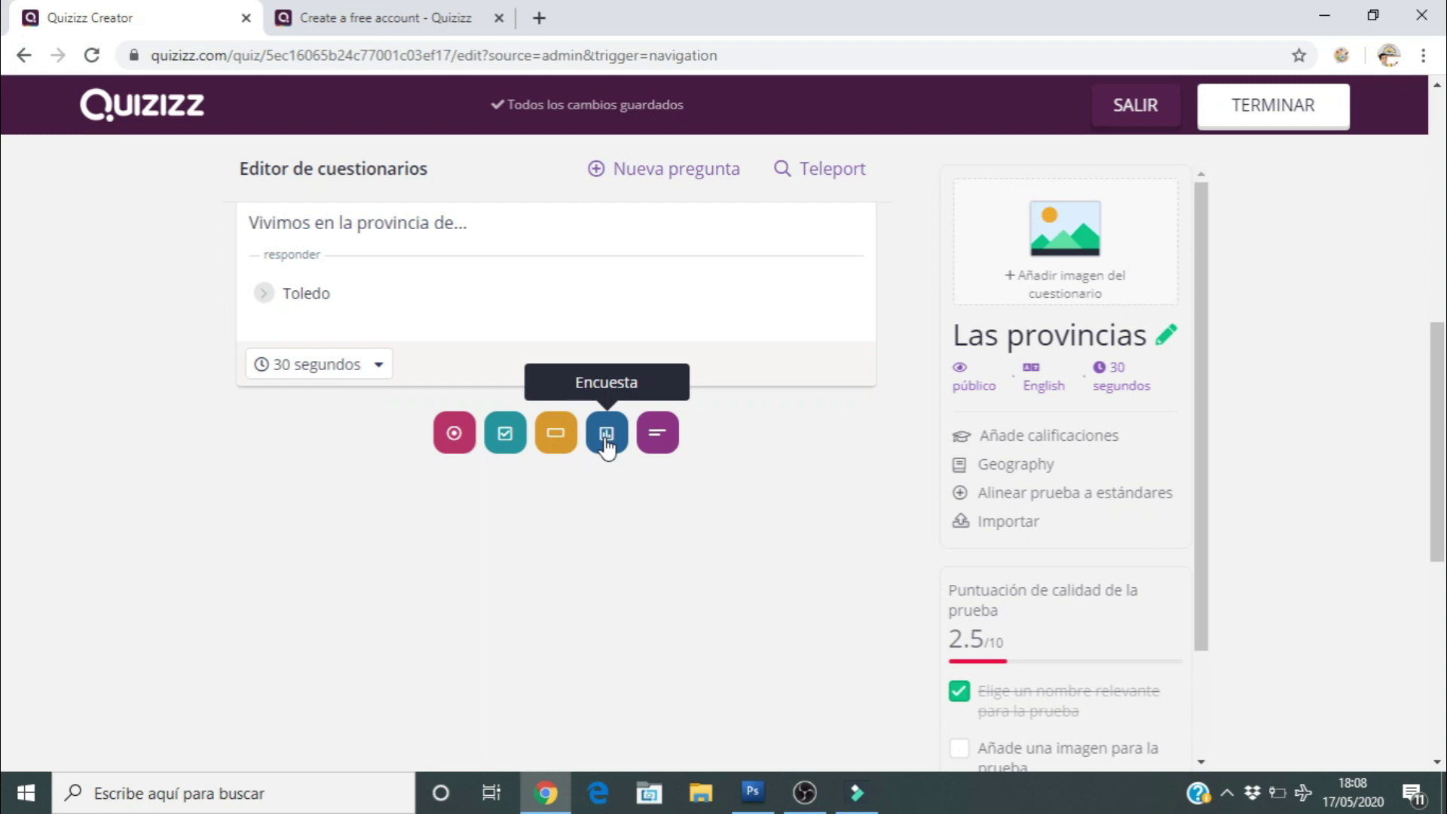
pyautogui.click(606, 436)
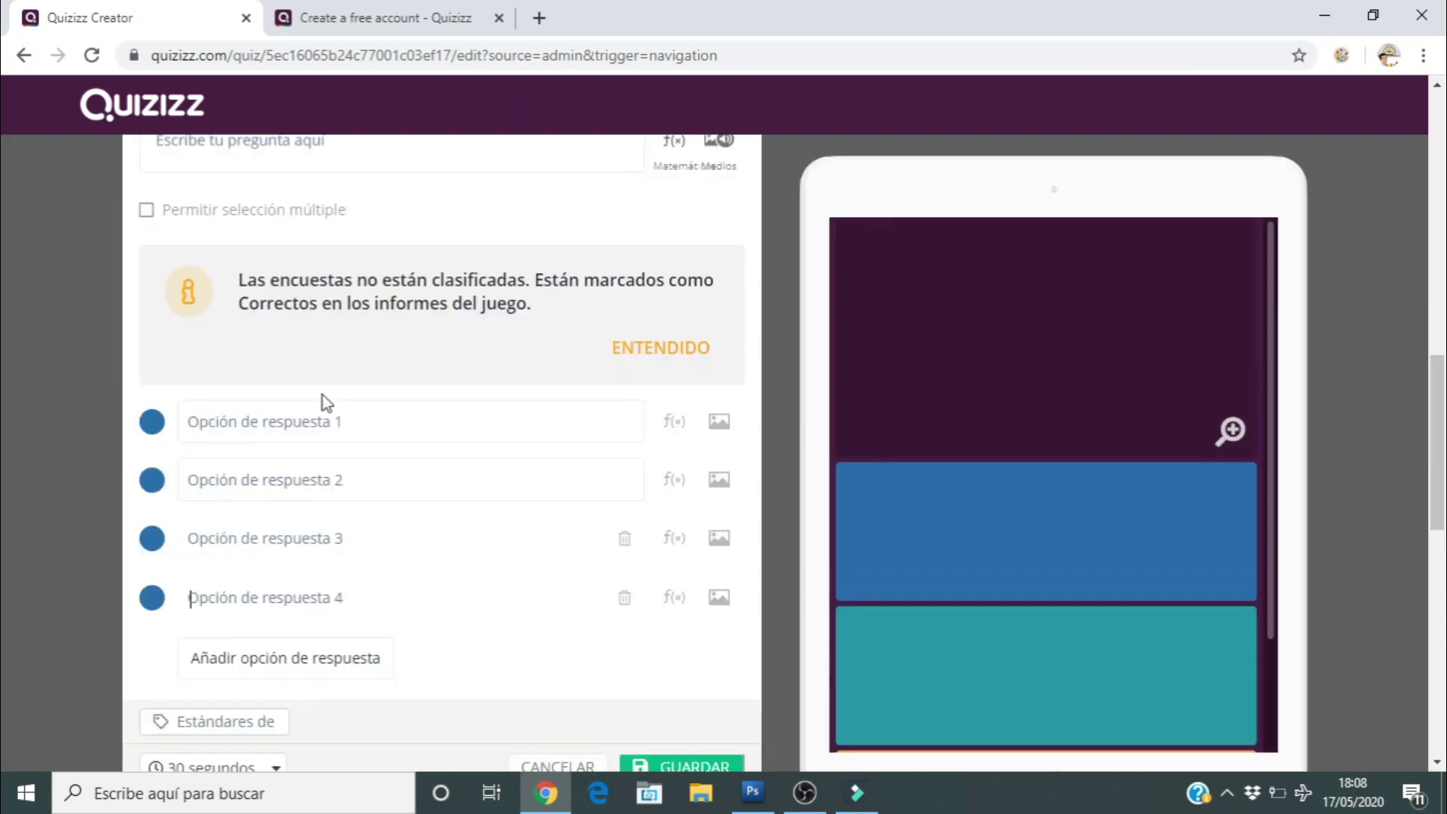
pyautogui.click(256, 269)
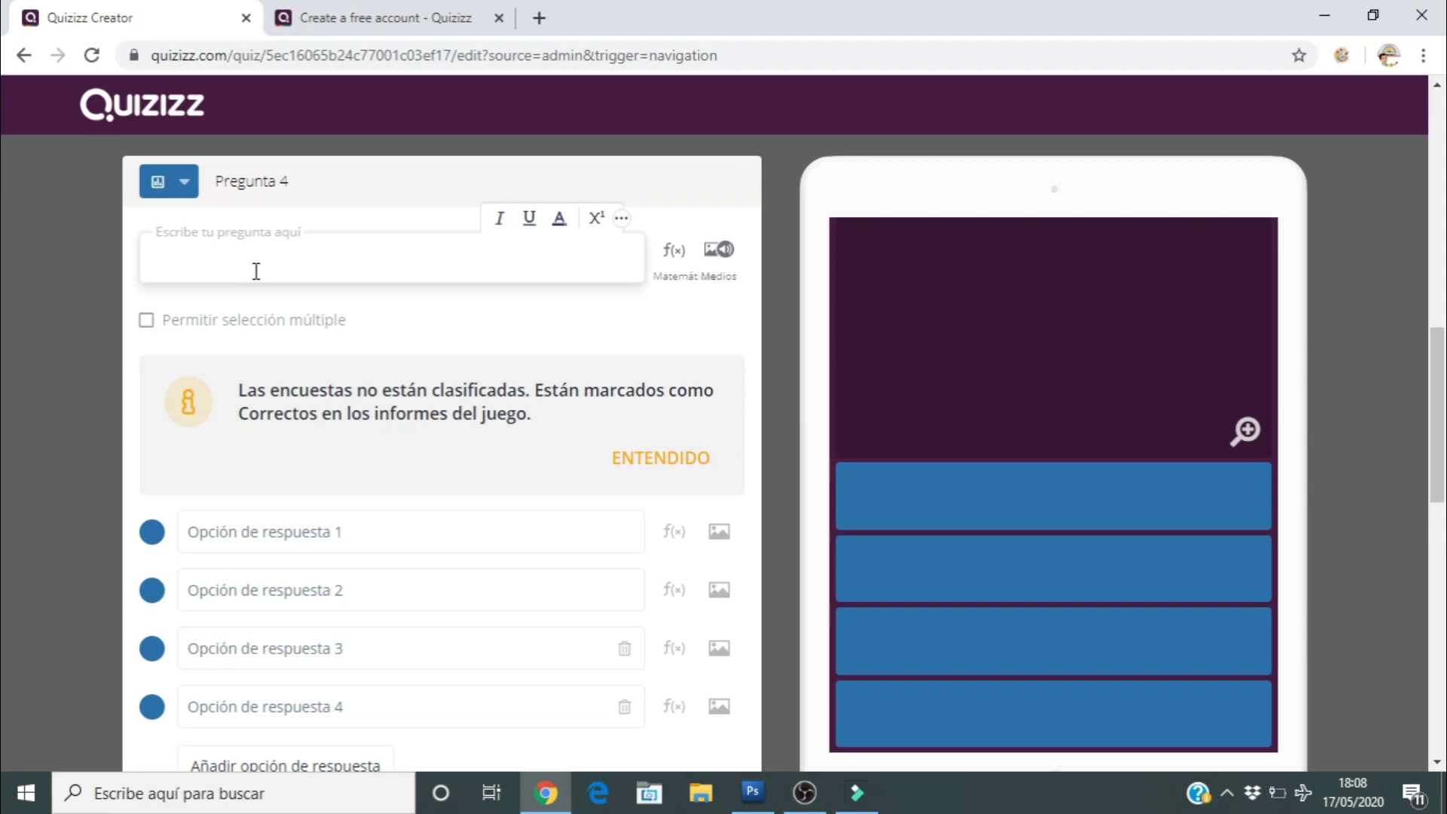
pyautogui.write('TE h')
pyautogui.press('BackSpace')
pyautogui.press('BackSpace')
pyautogui.press('BackSpace')
pyautogui.write('e gusta este ')
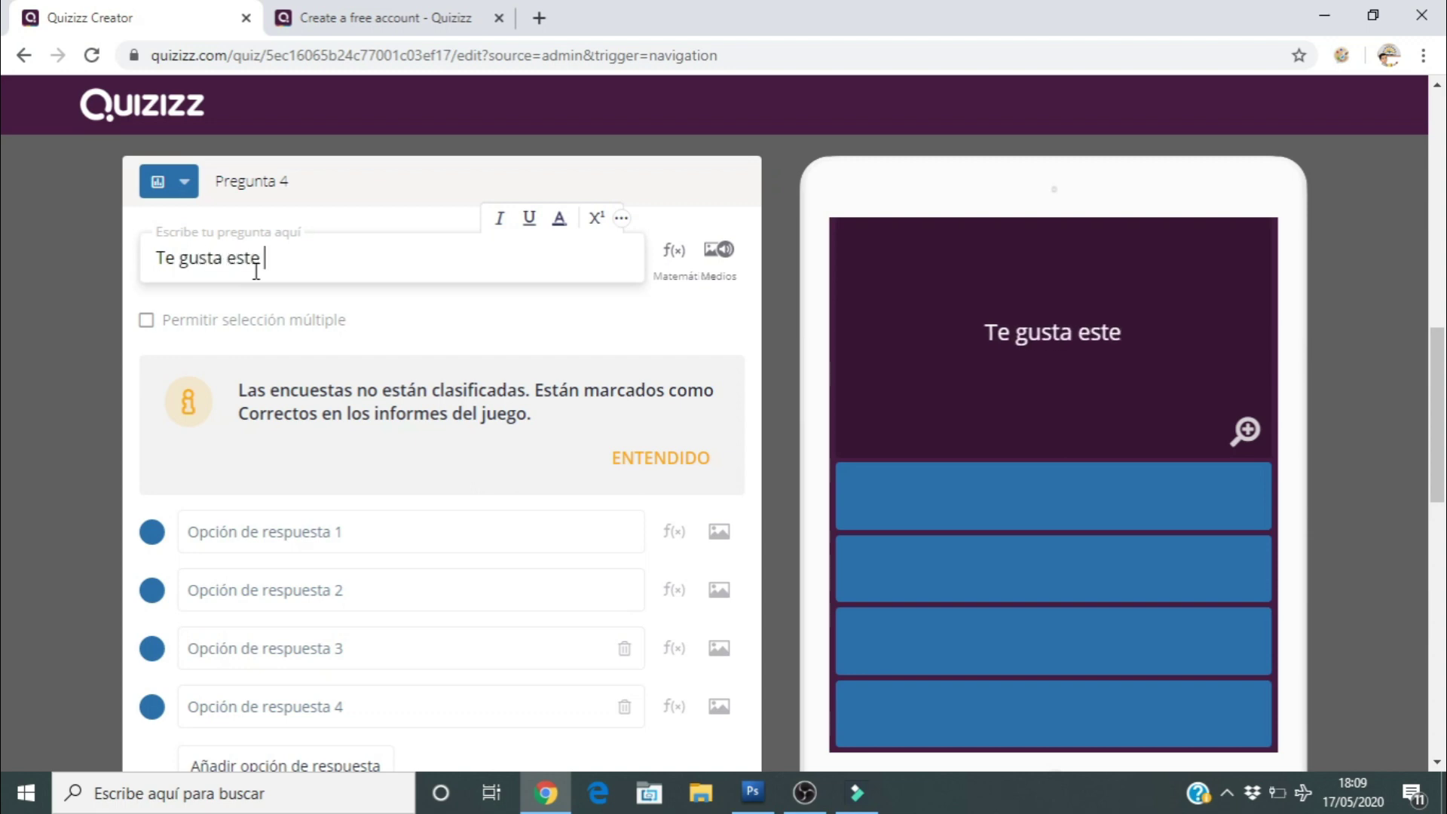
pyautogui.write('juego...')
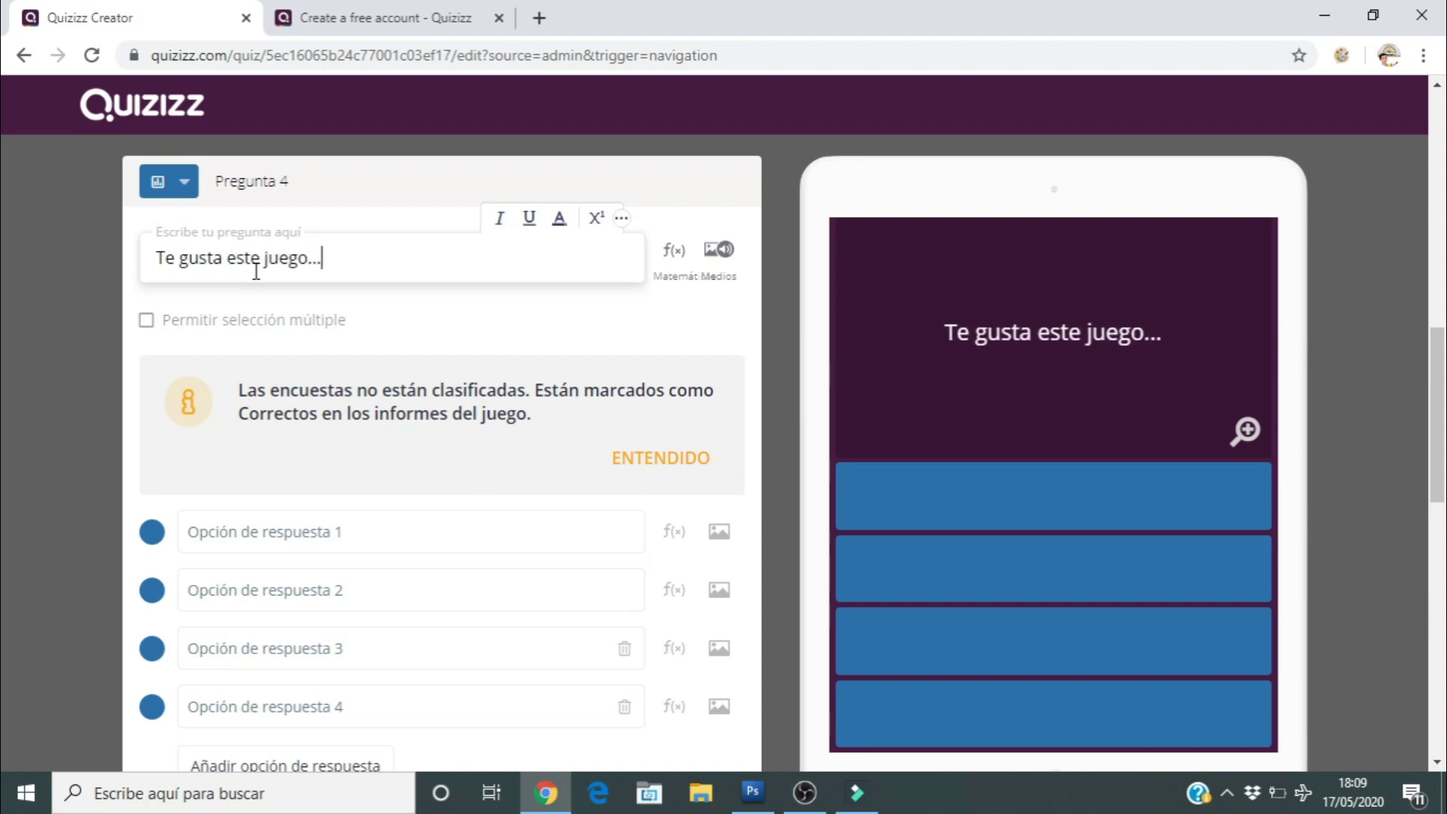
# Enter "Sí" and "No" as the poll's first two answer options and save the question.
pyautogui.click(242, 541)
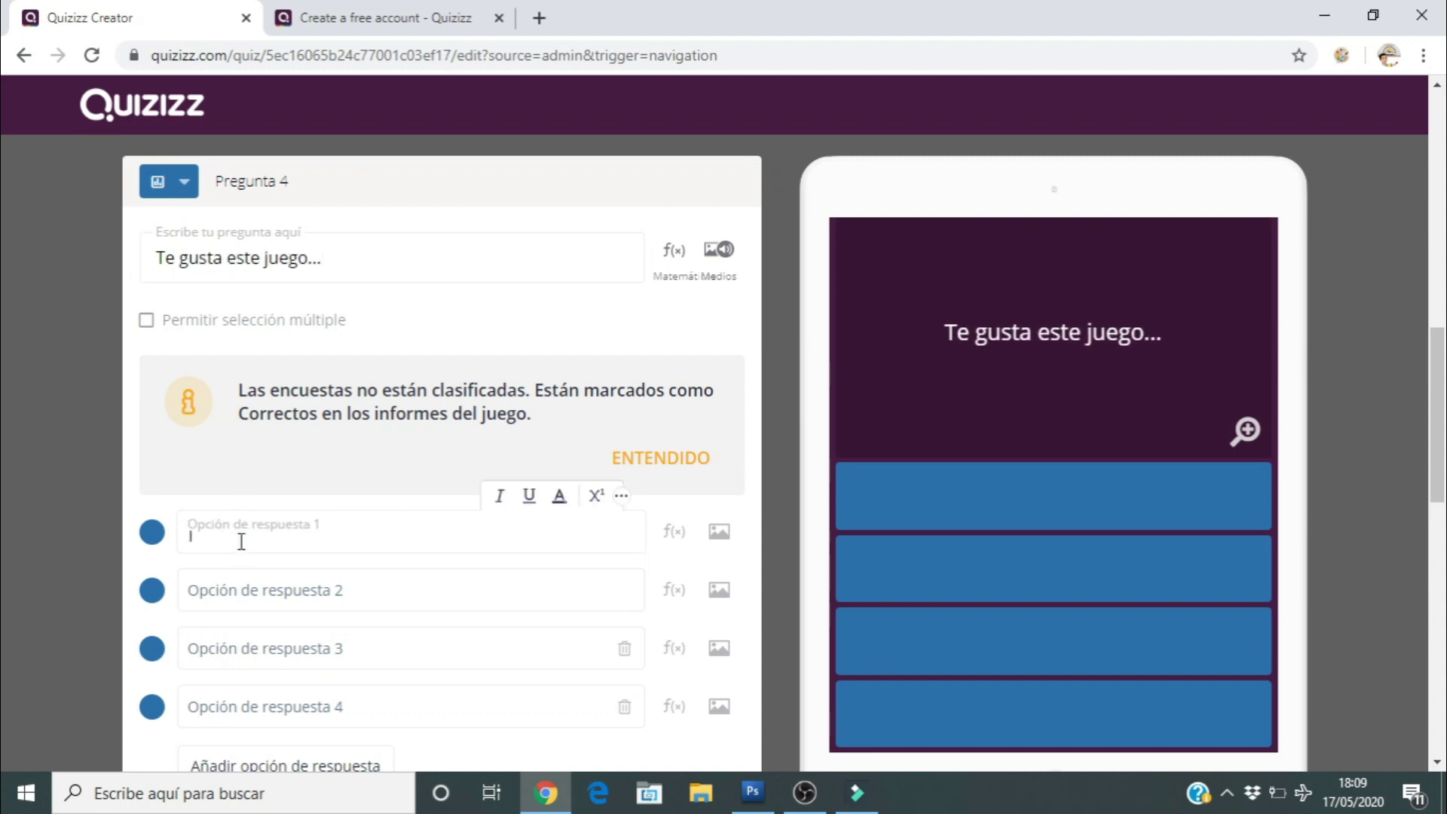
pyautogui.write('sí')
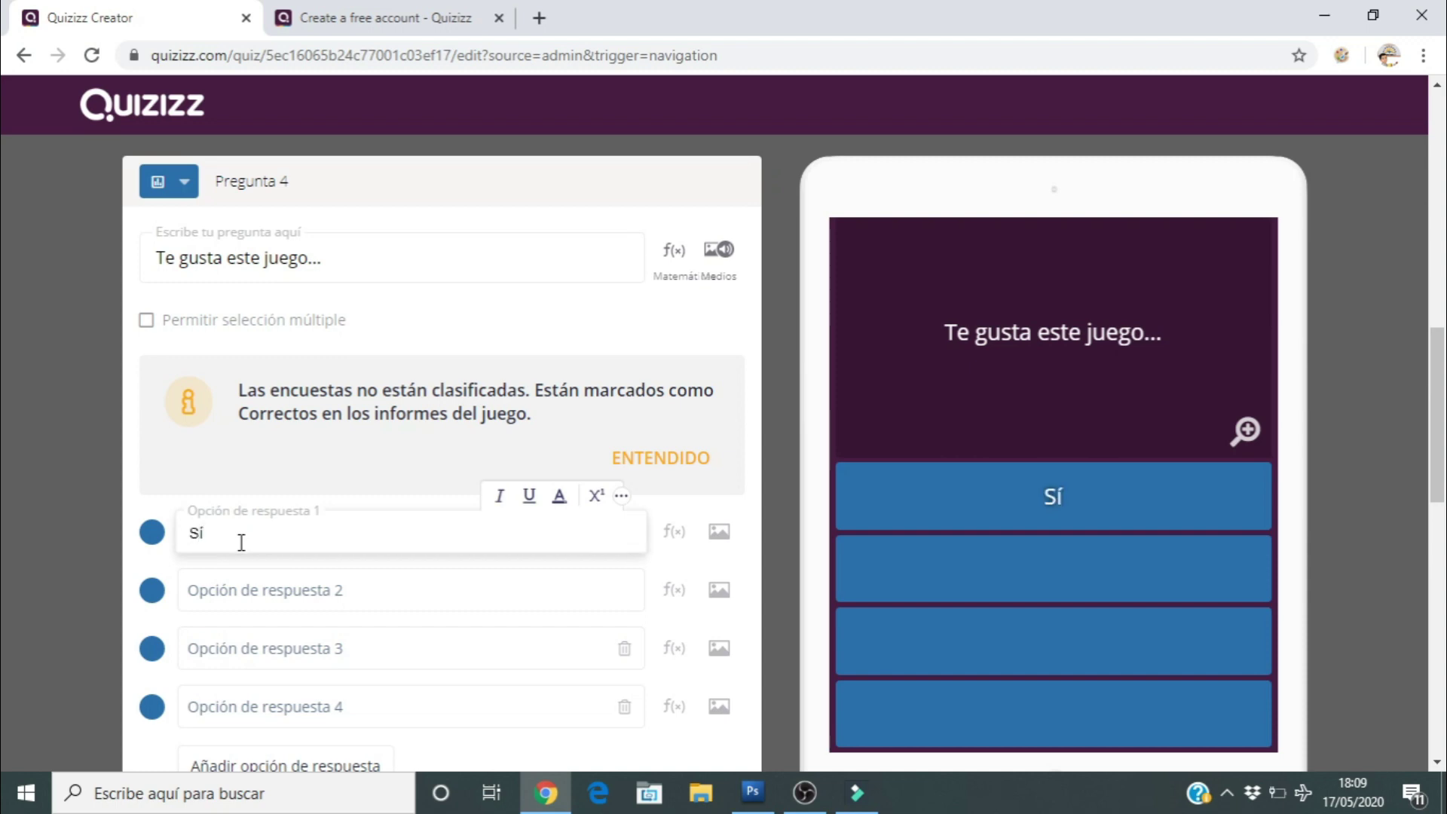
pyautogui.click(235, 592)
pyautogui.write('No')
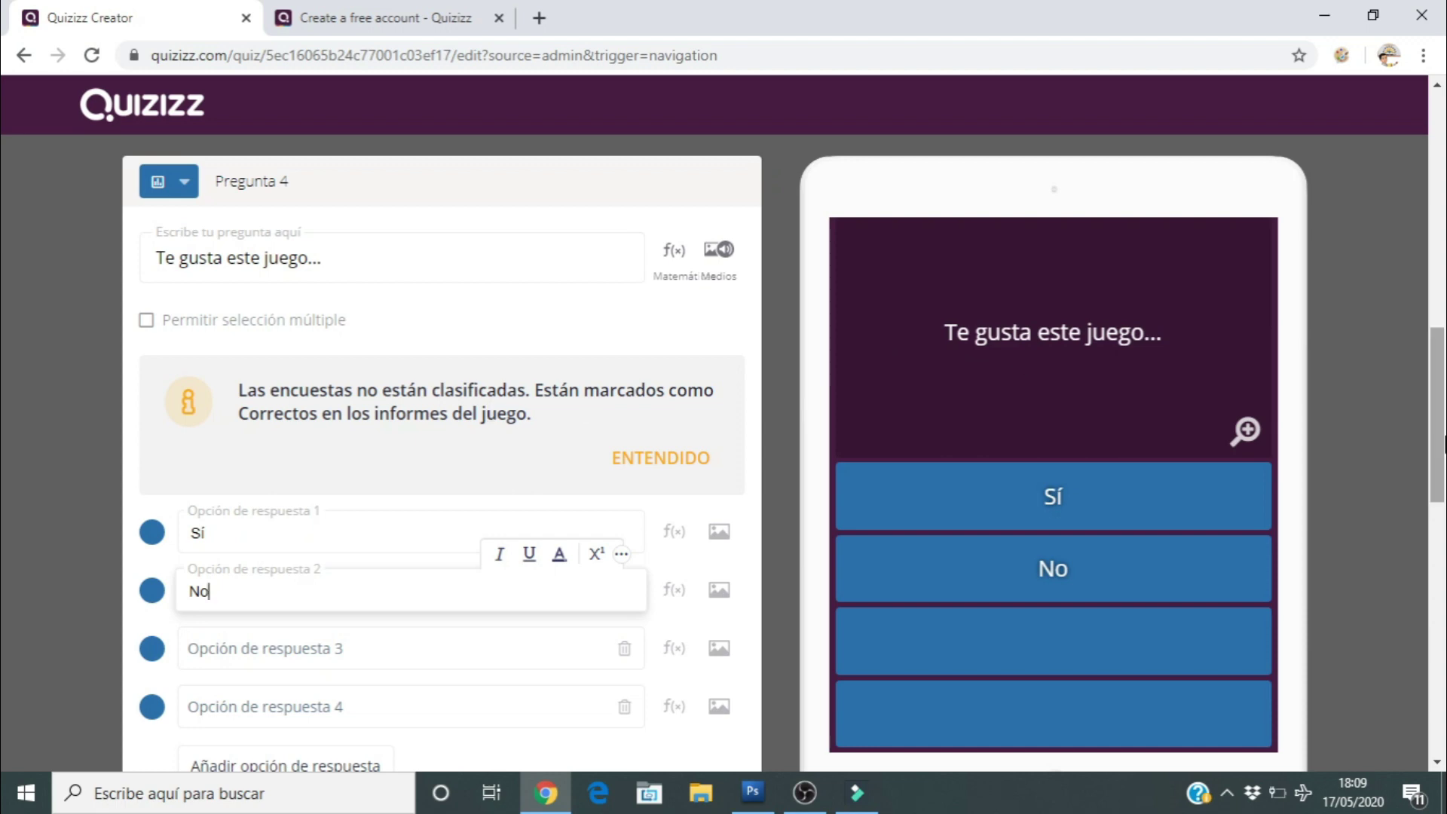
pyautogui.moveTo(1442, 447); pyautogui.dragTo(1443, 565)
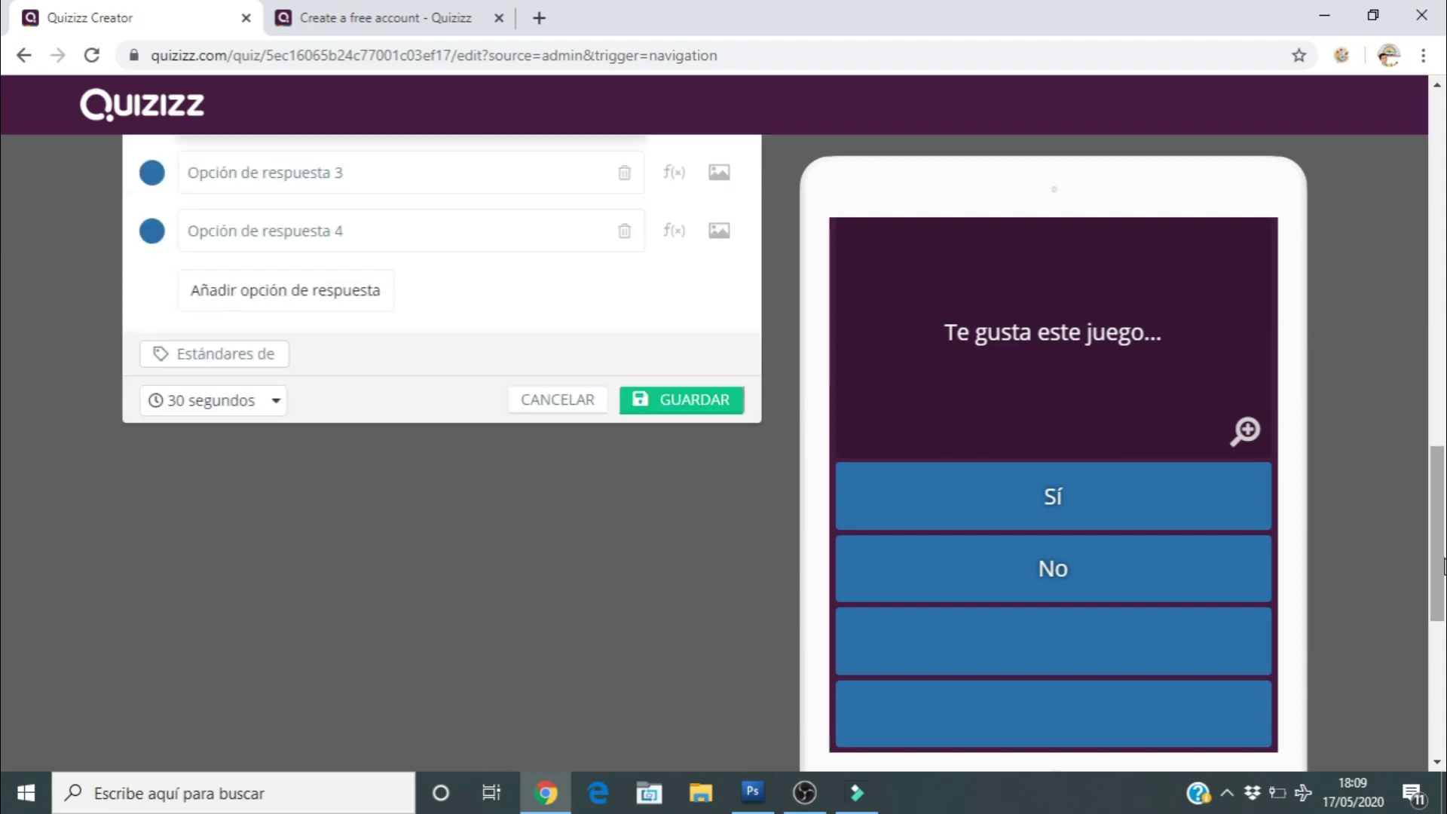
pyautogui.click(659, 407)
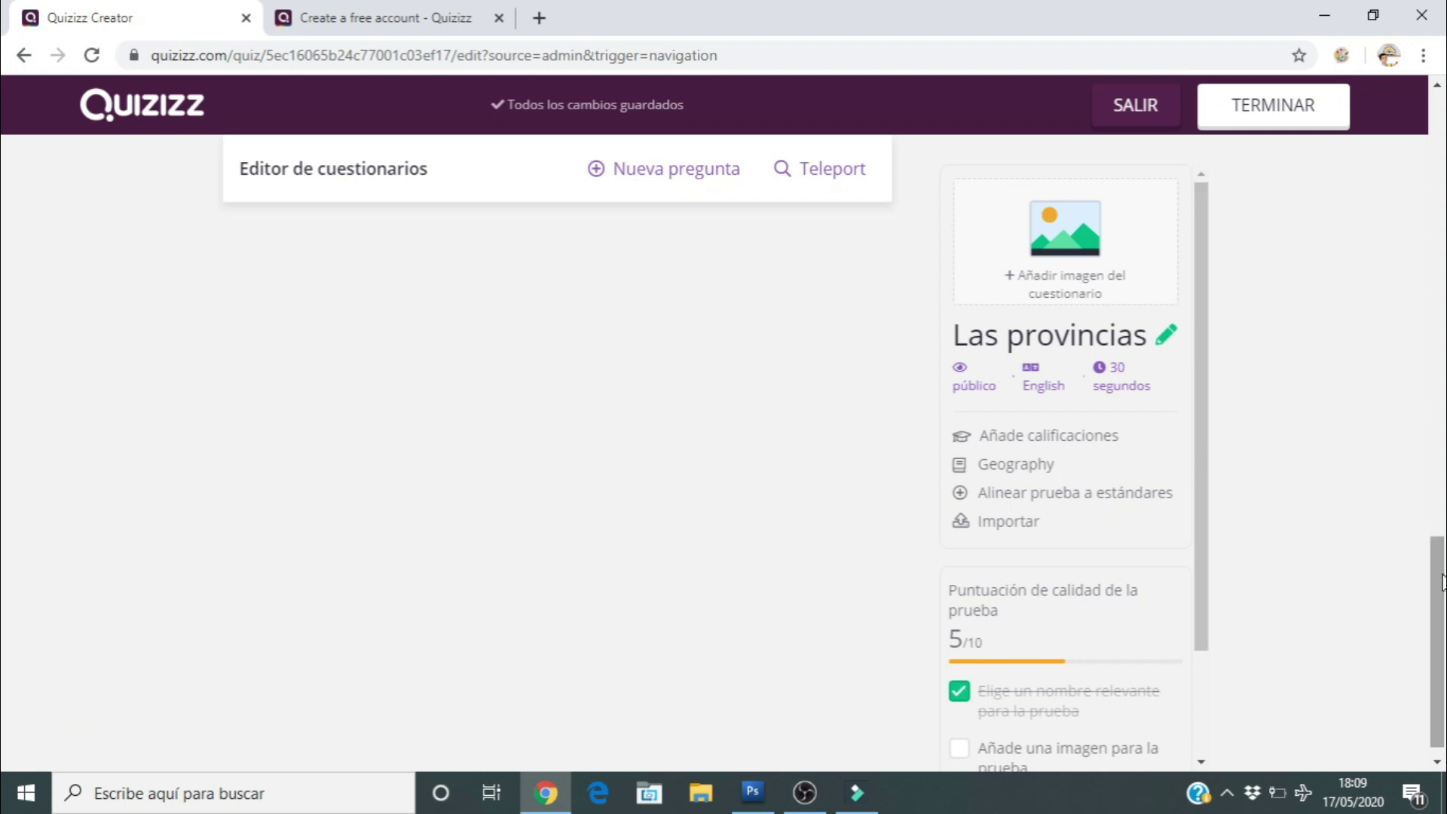
# Add an open-ended question reading "Escribe sobre otra provincia que conozcas..." below the poll and save it.
pyautogui.moveTo(1441, 580); pyautogui.dragTo(1424, 419)
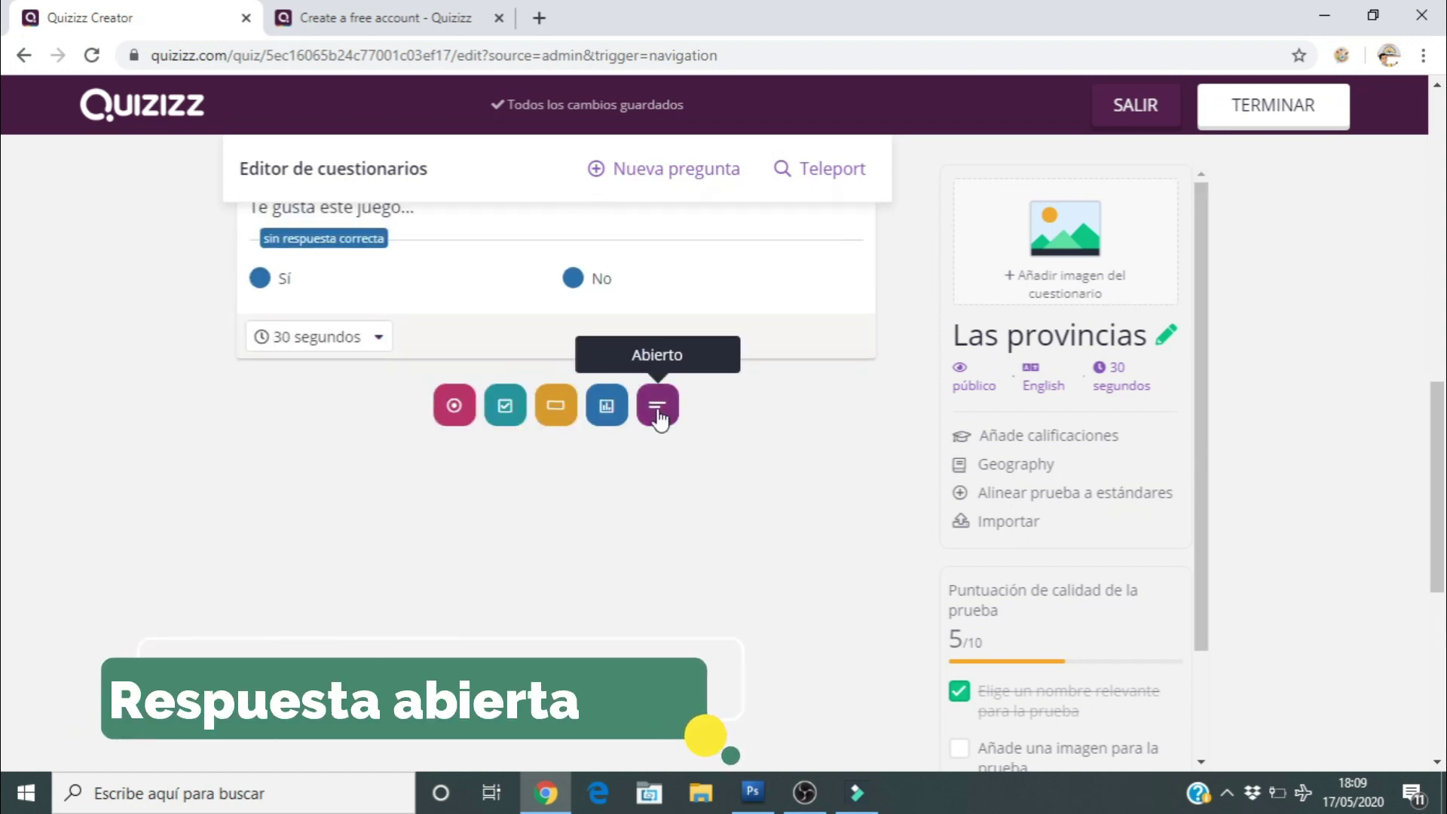
pyautogui.click(658, 407)
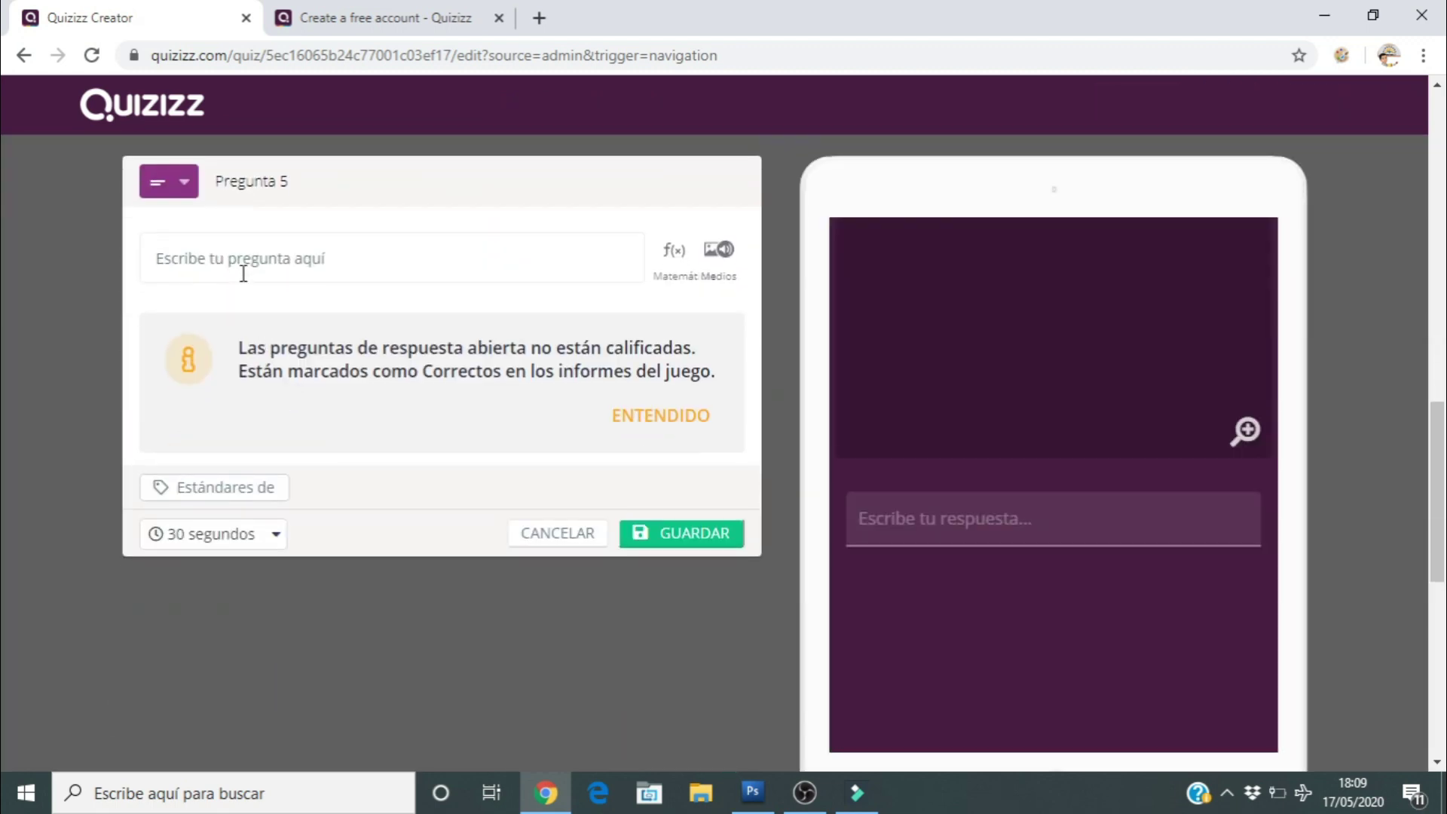
pyautogui.click(244, 273)
pyautogui.write('Escri')
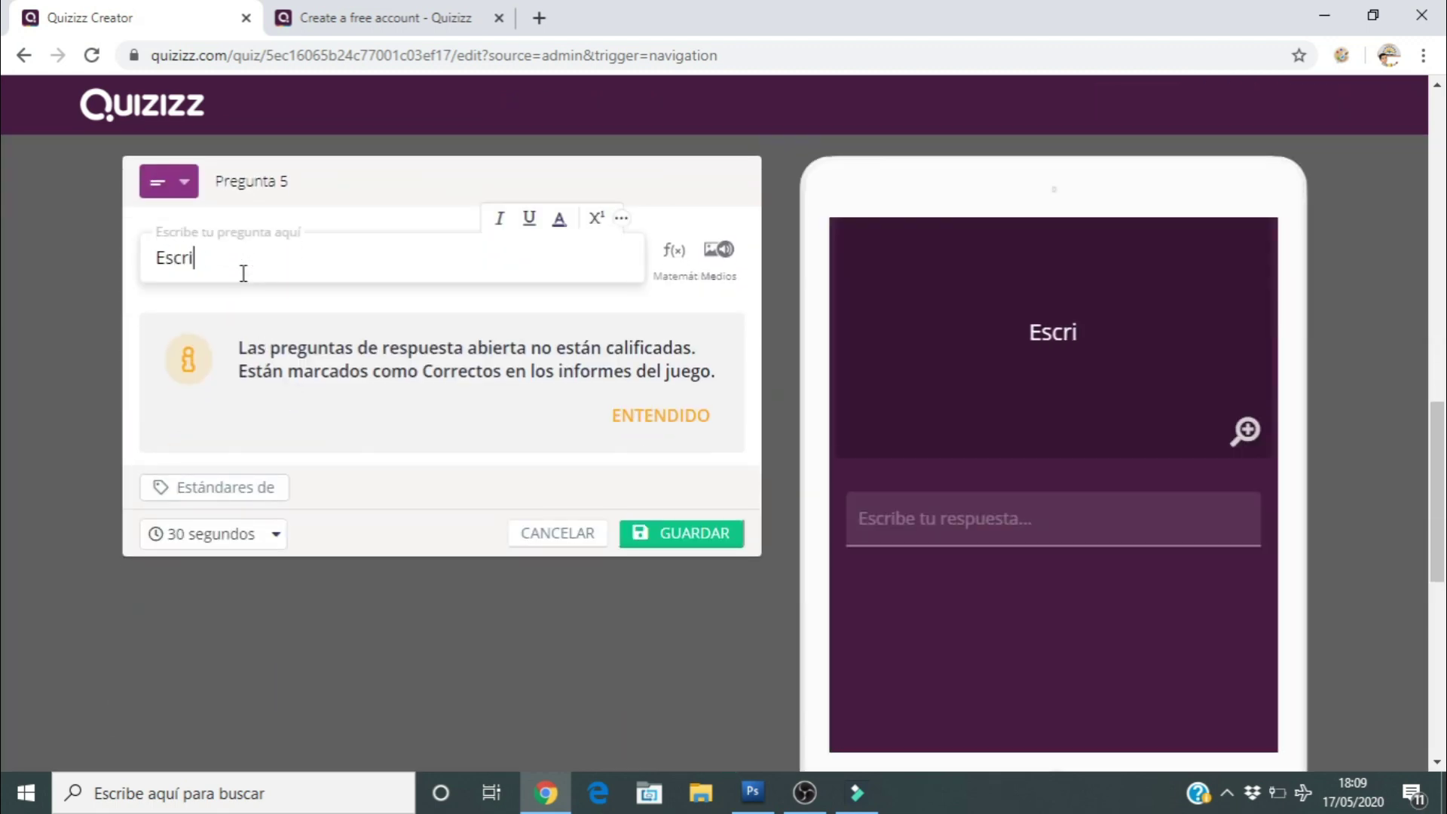
pyautogui.write('be sobre otra p')
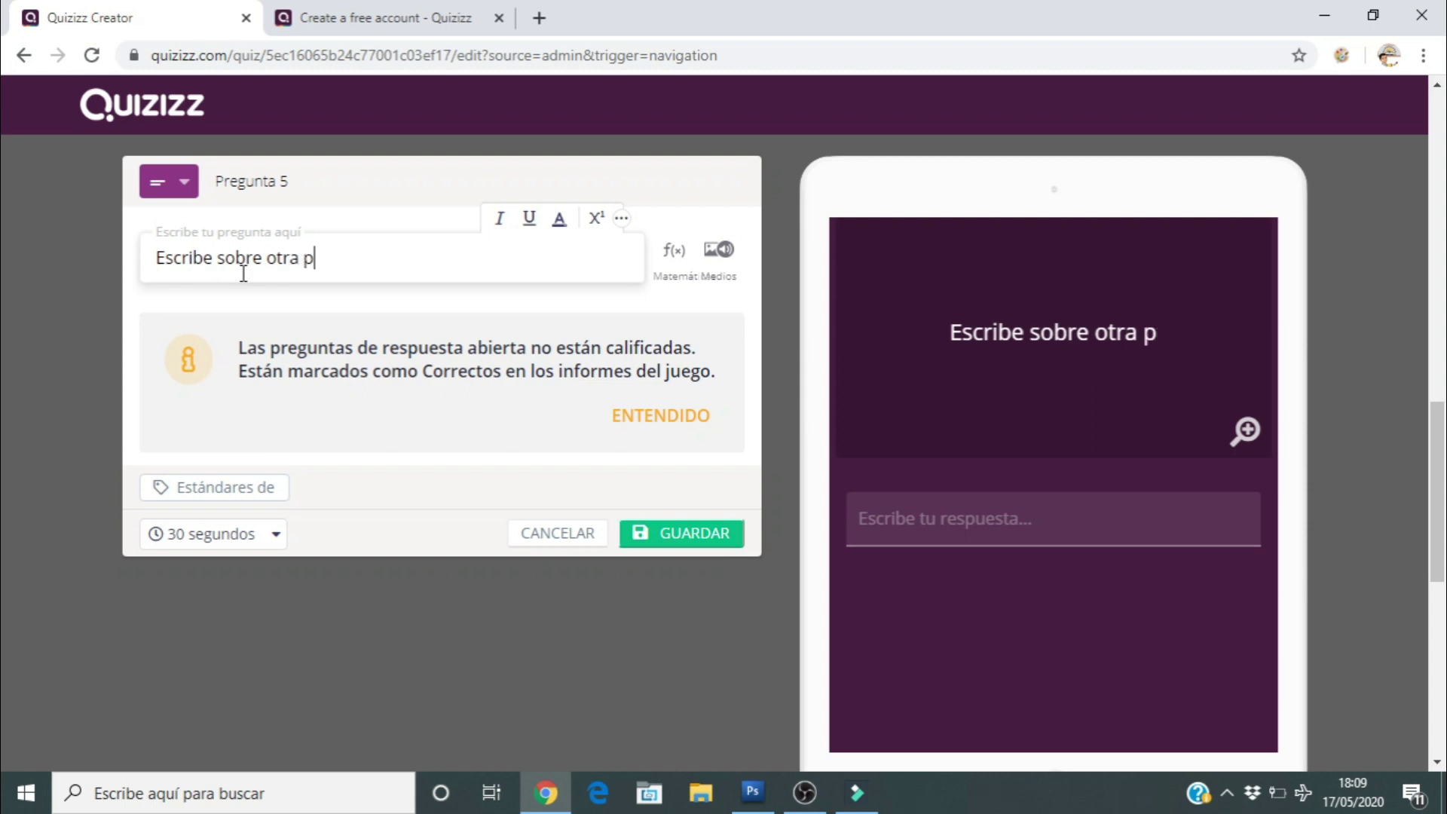
pyautogui.write('rovincia que c')
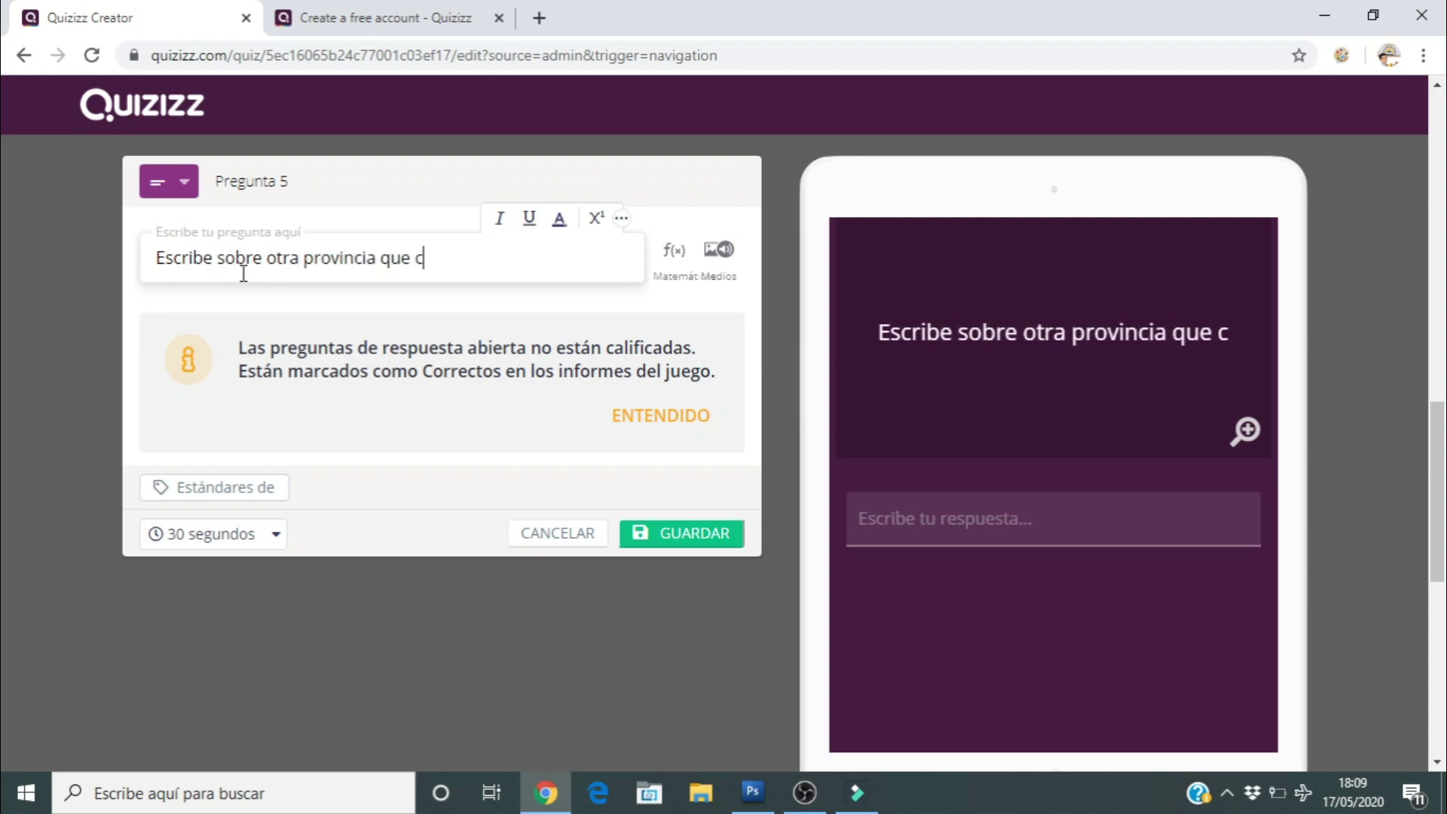
pyautogui.write('onozcas...')
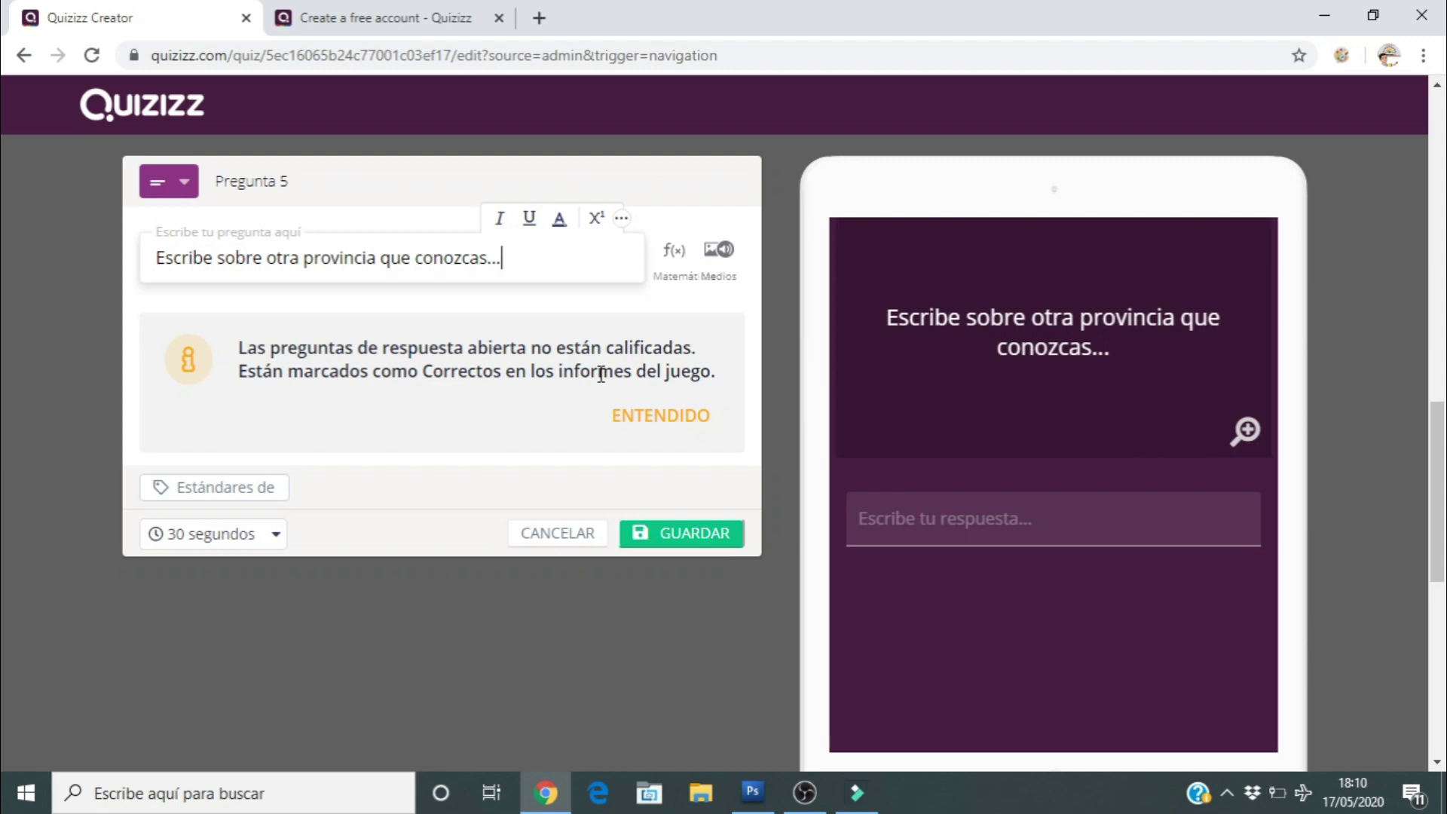
pyautogui.click(689, 544)
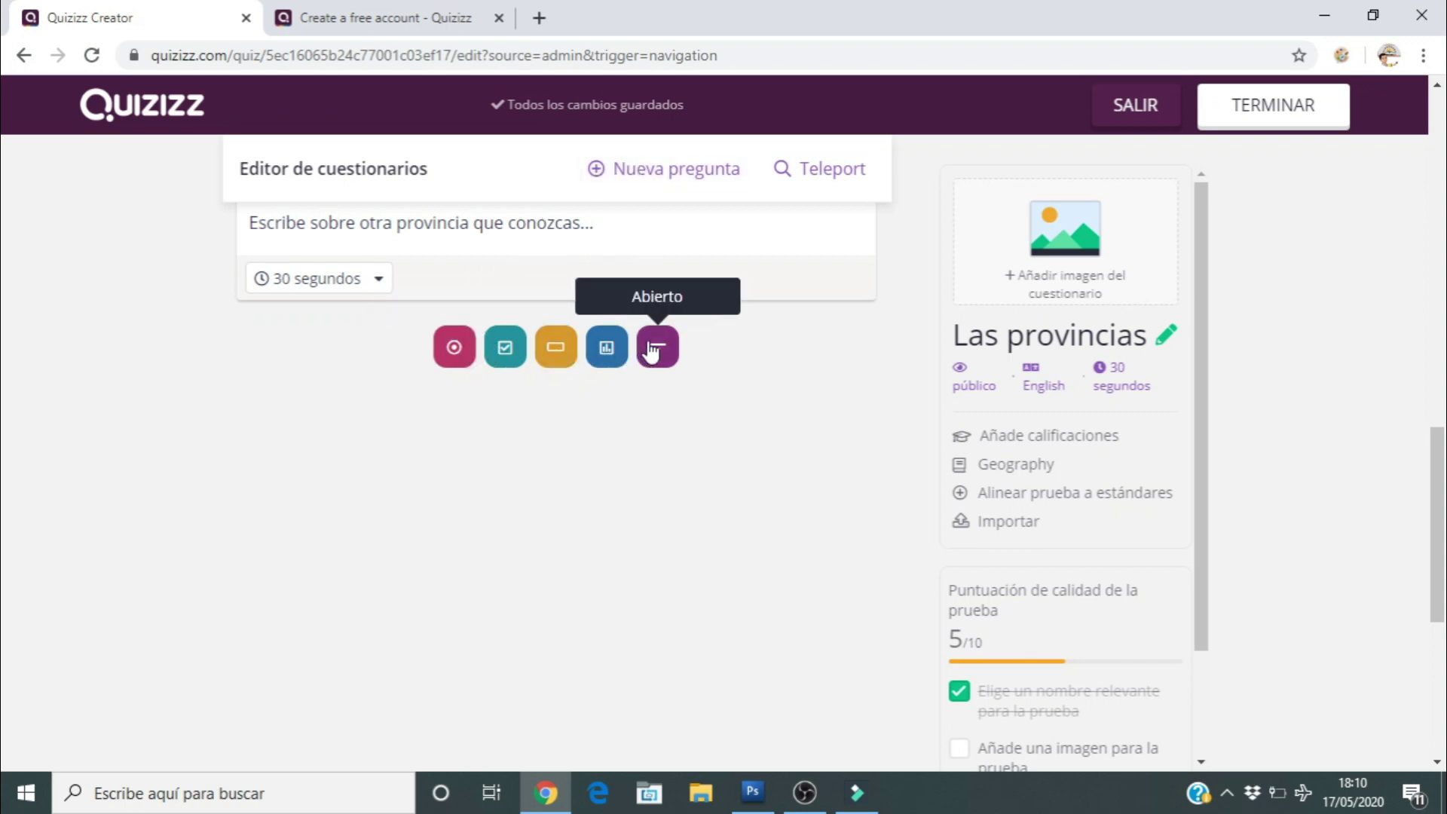
pyautogui.click(657, 171)
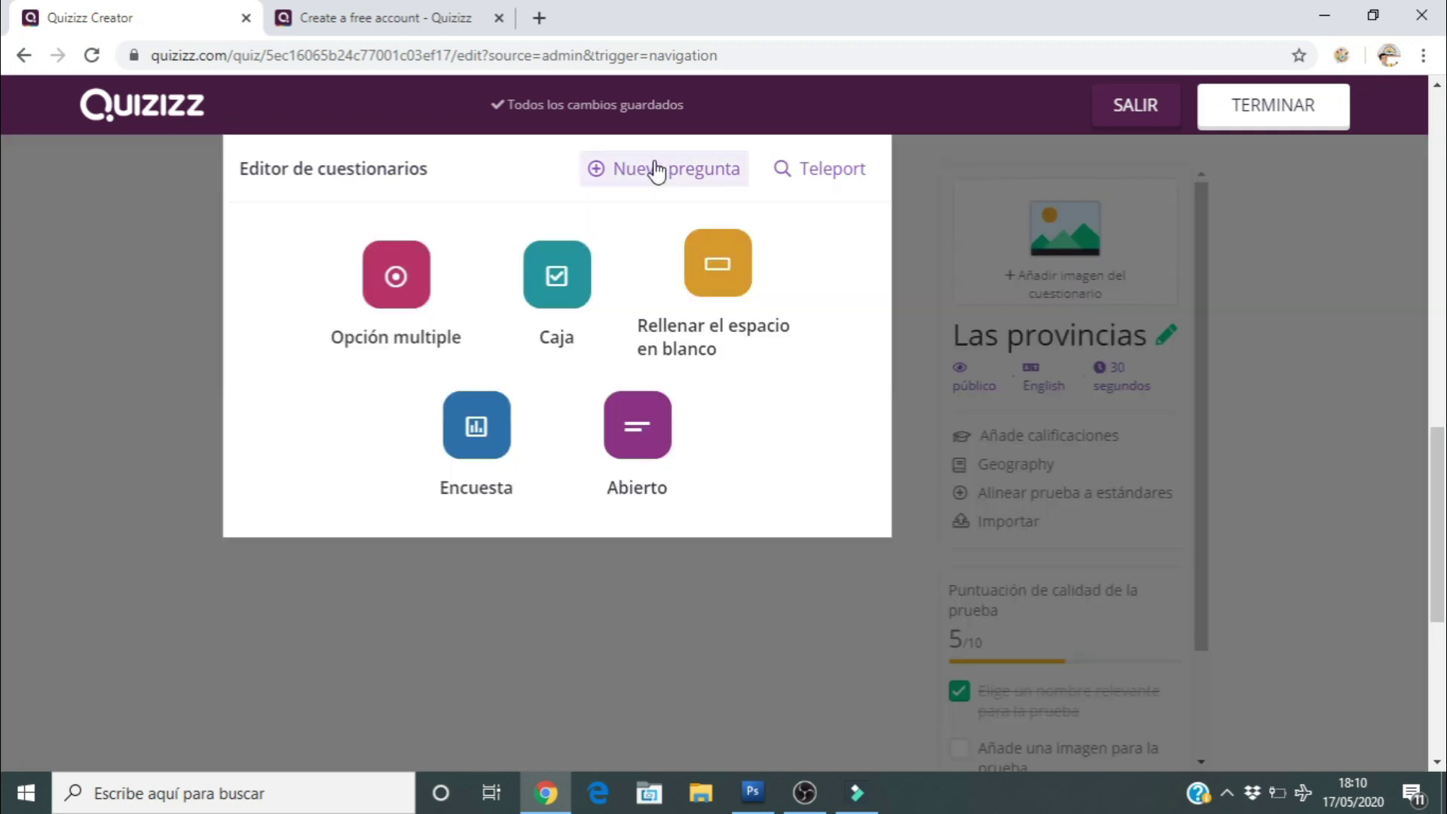
pyautogui.click(830, 174)
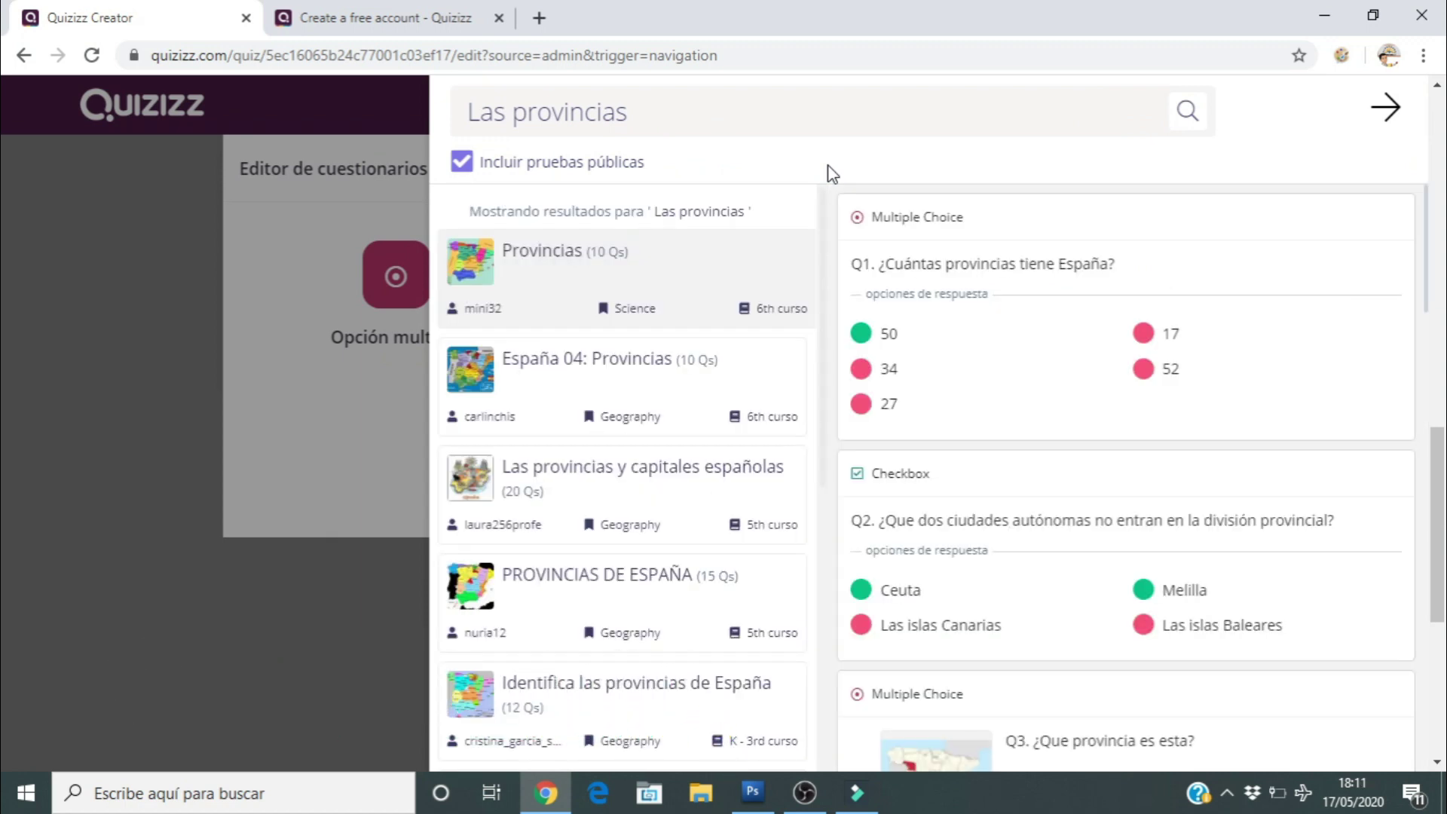
pyautogui.click(665, 109)
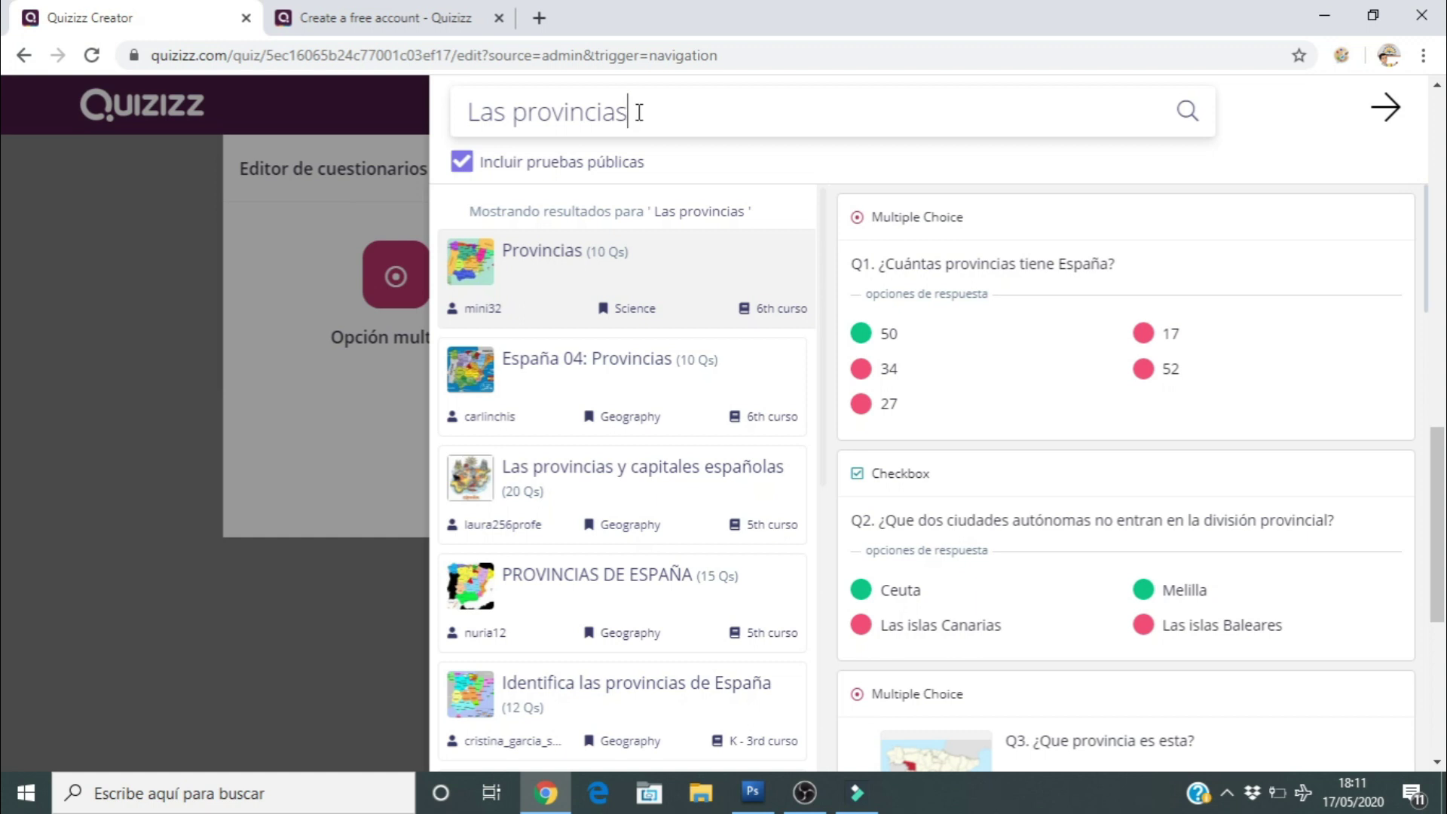
pyautogui.moveTo(626, 113); pyautogui.dragTo(409, 137)
pyautogui.click(409, 137)
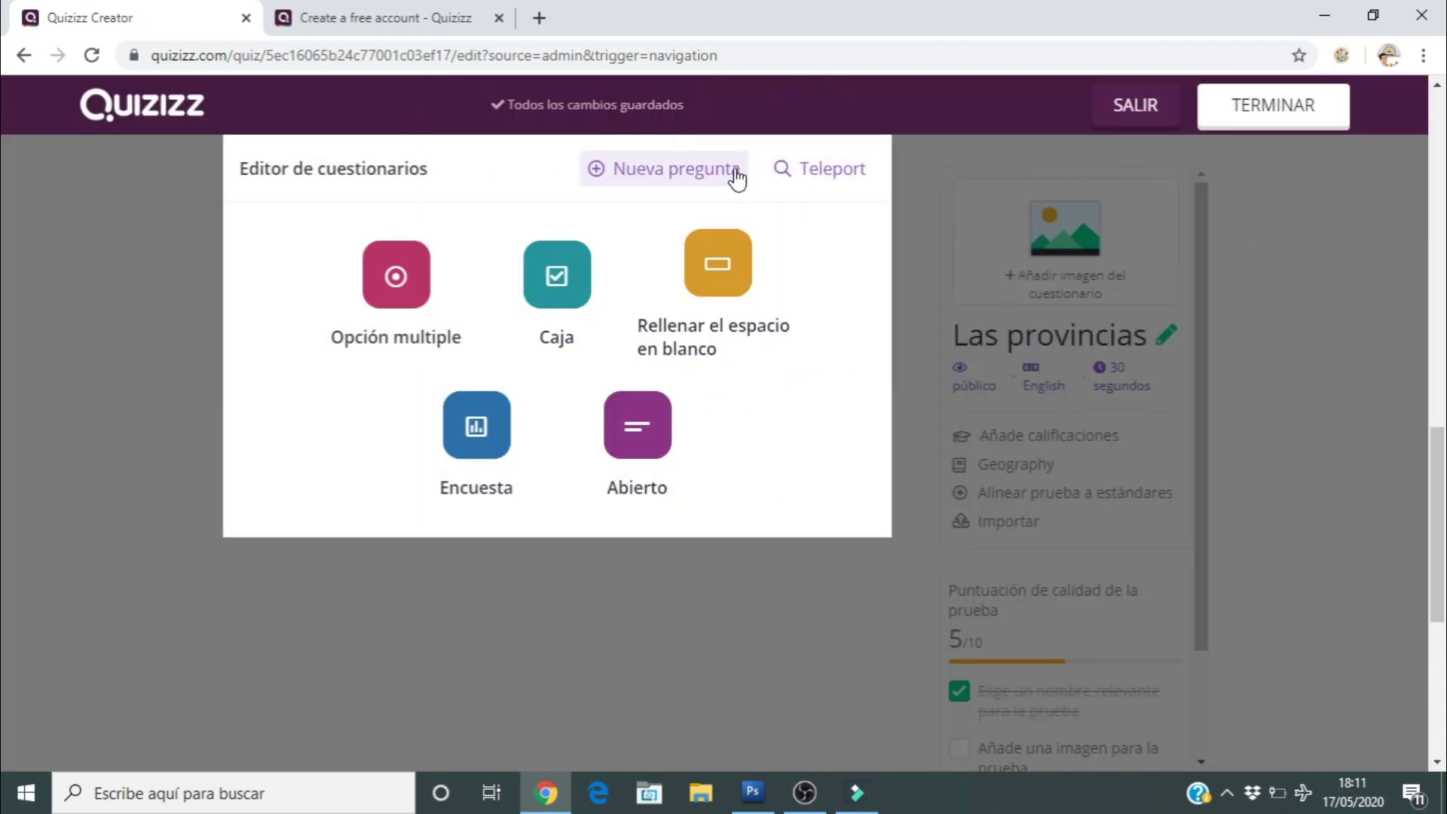
# Use Teleport to search existing quizzes for "provincias de España".
pyautogui.click(784, 171)
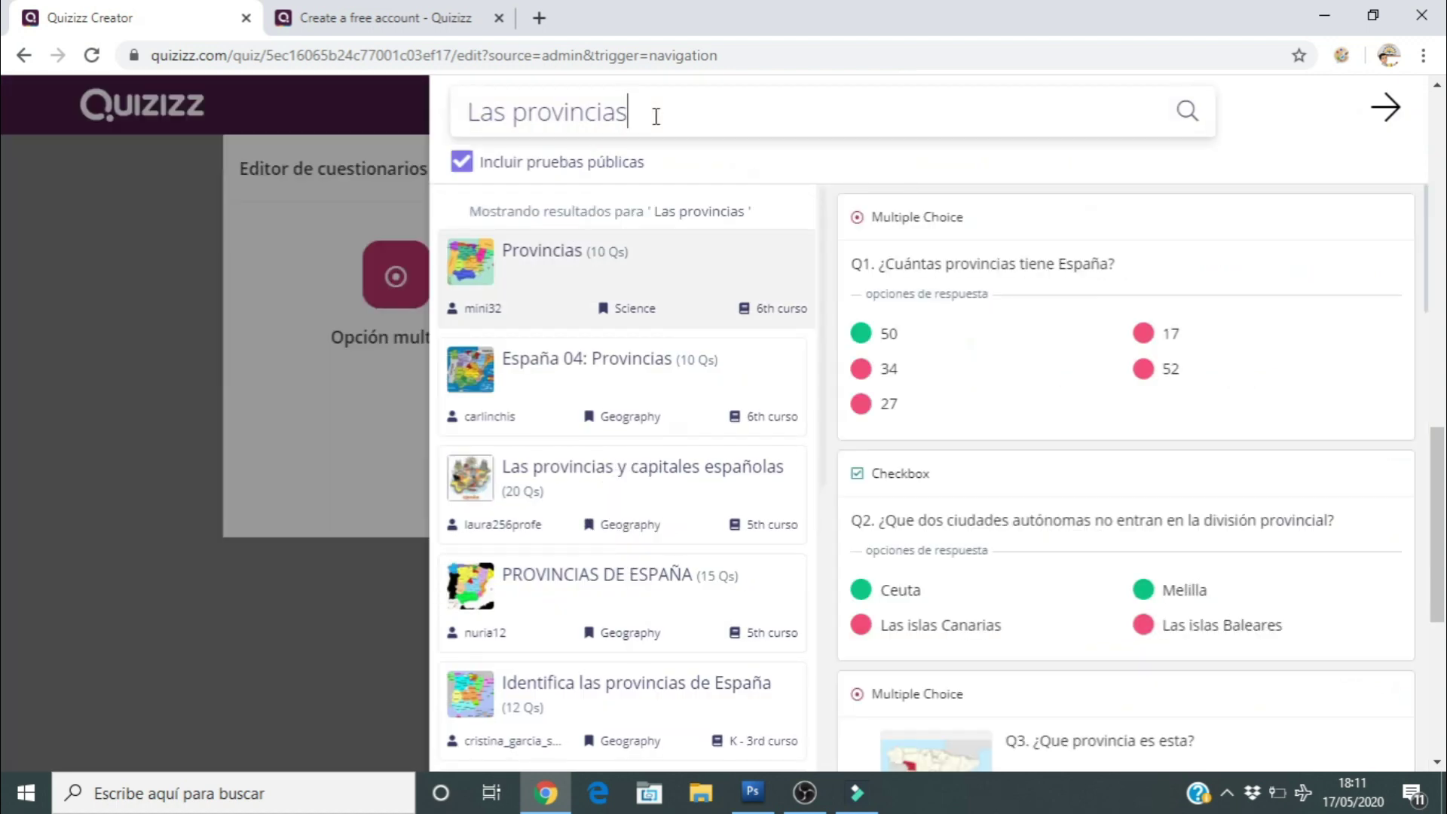
pyautogui.moveTo(656, 117); pyautogui.dragTo(468, 112)
pyautogui.write('pr')
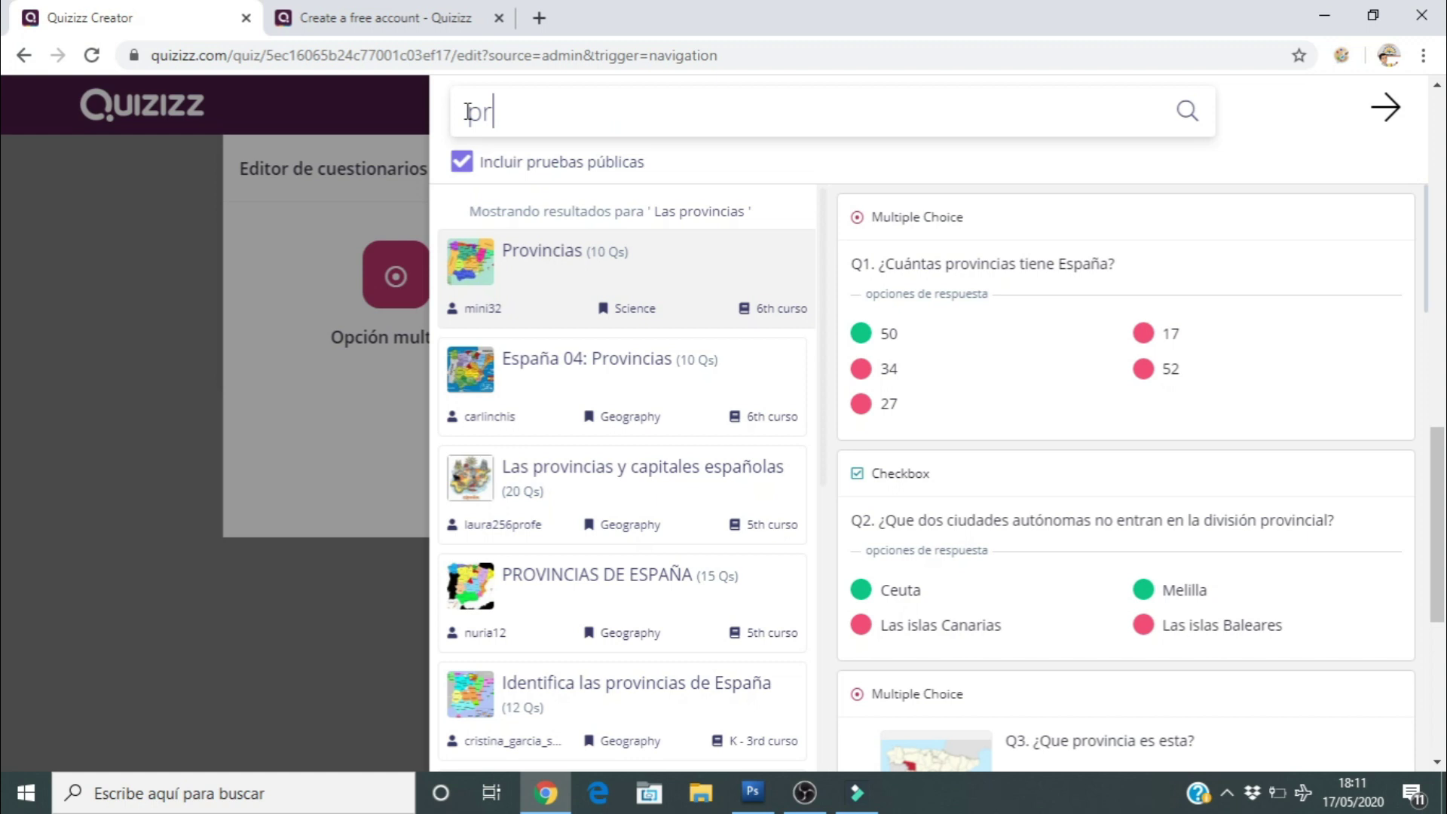
pyautogui.write('ovincias de españa')
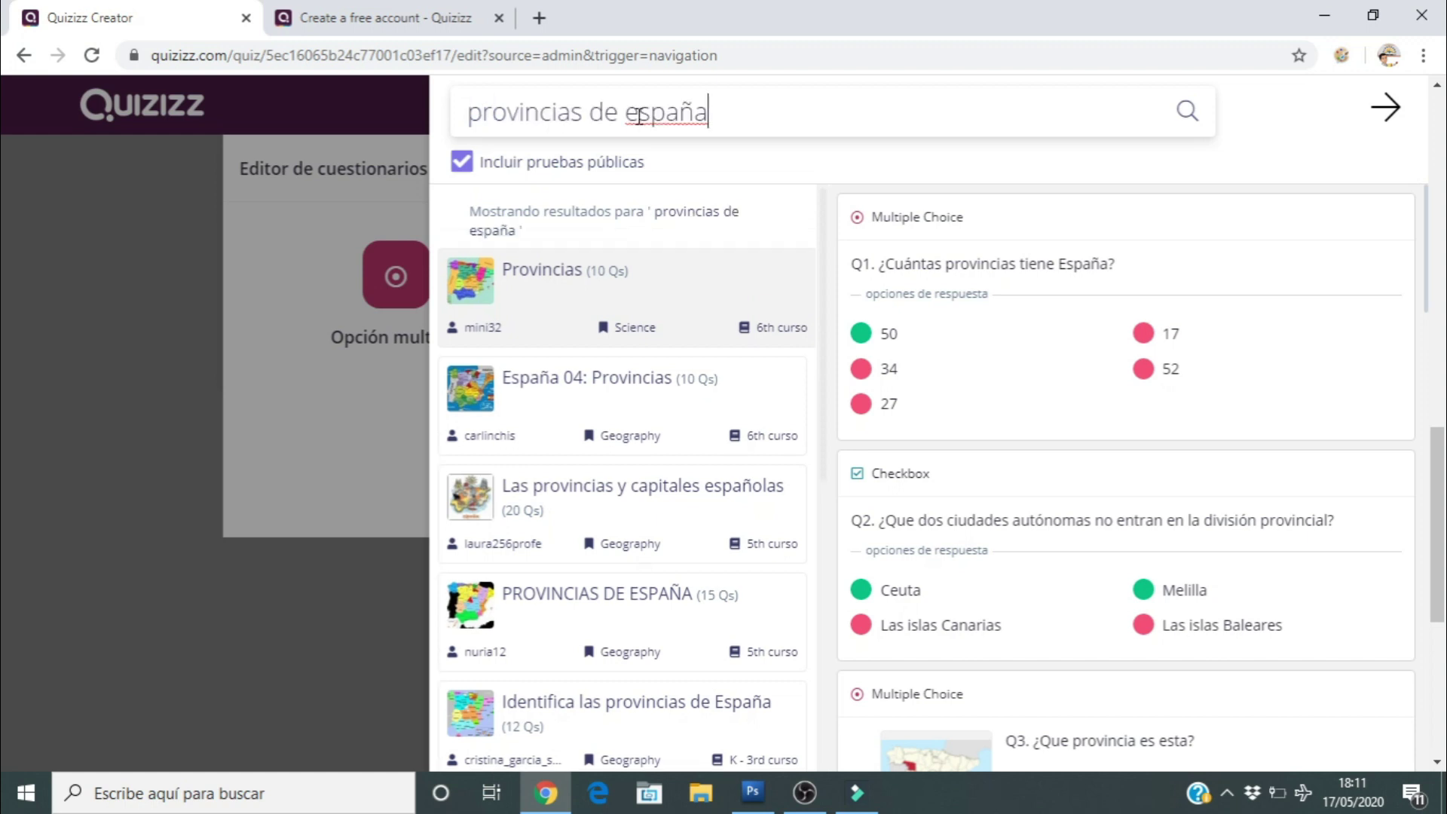
pyautogui.moveTo(721, 116); pyautogui.dragTo(626, 113)
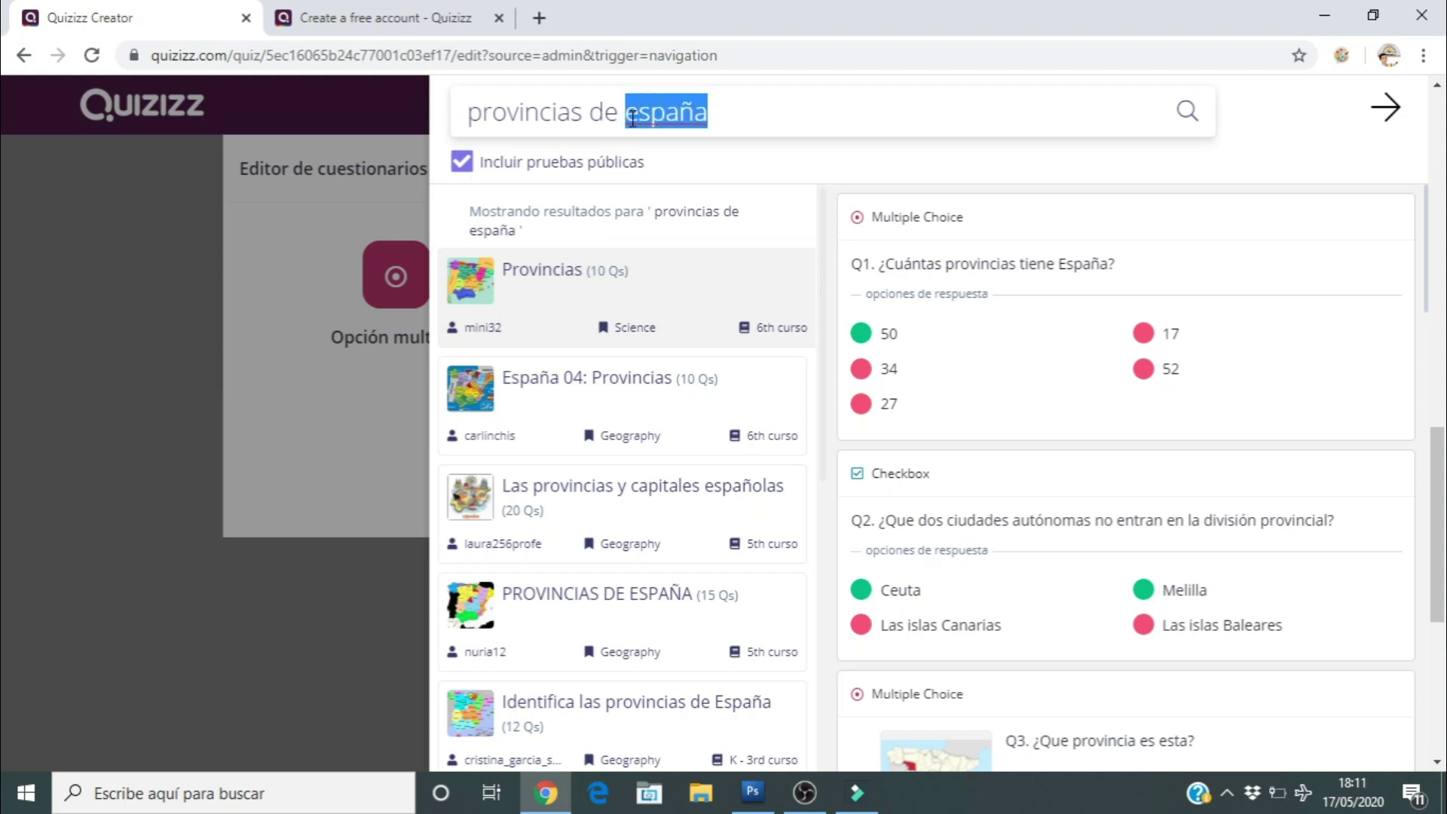
pyautogui.write('E')
pyautogui.write('spaña')
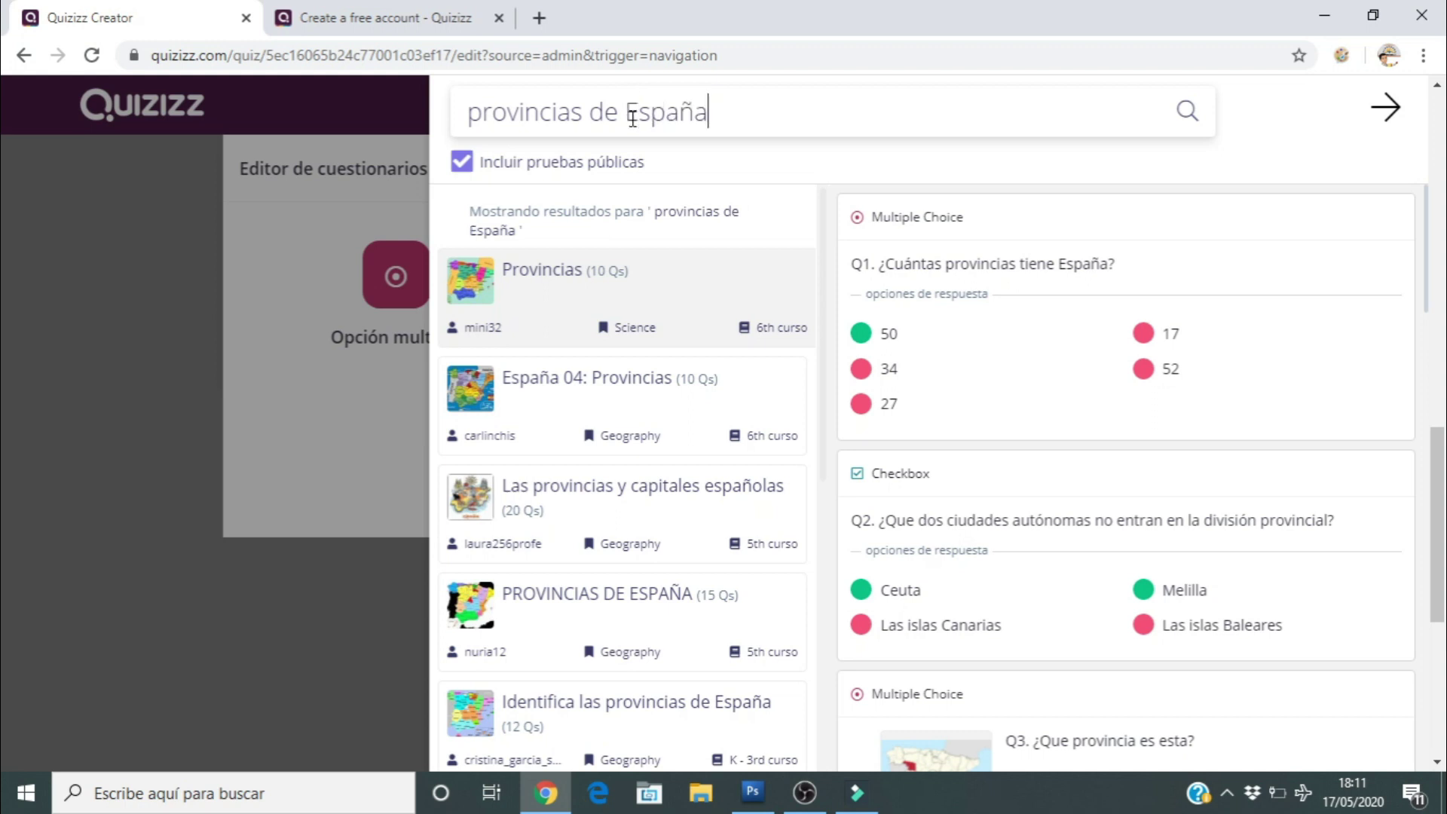
pyautogui.click(1188, 113)
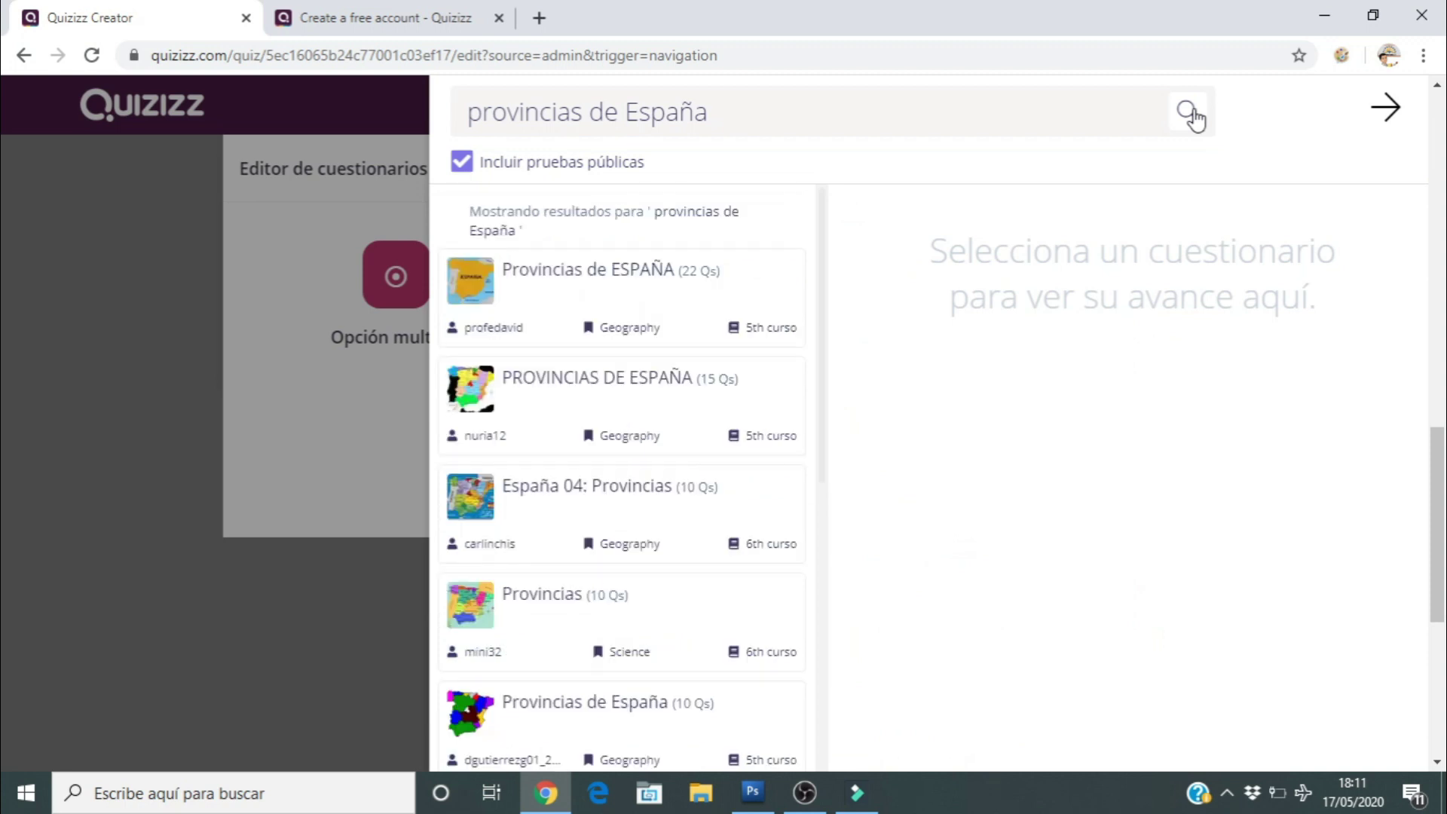
# Add the question "¿Cuáles son las provincias de Galicia?" from the 15-question quiz "PROVINCIAS DE ESPAÑA".
pyautogui.click(610, 389)
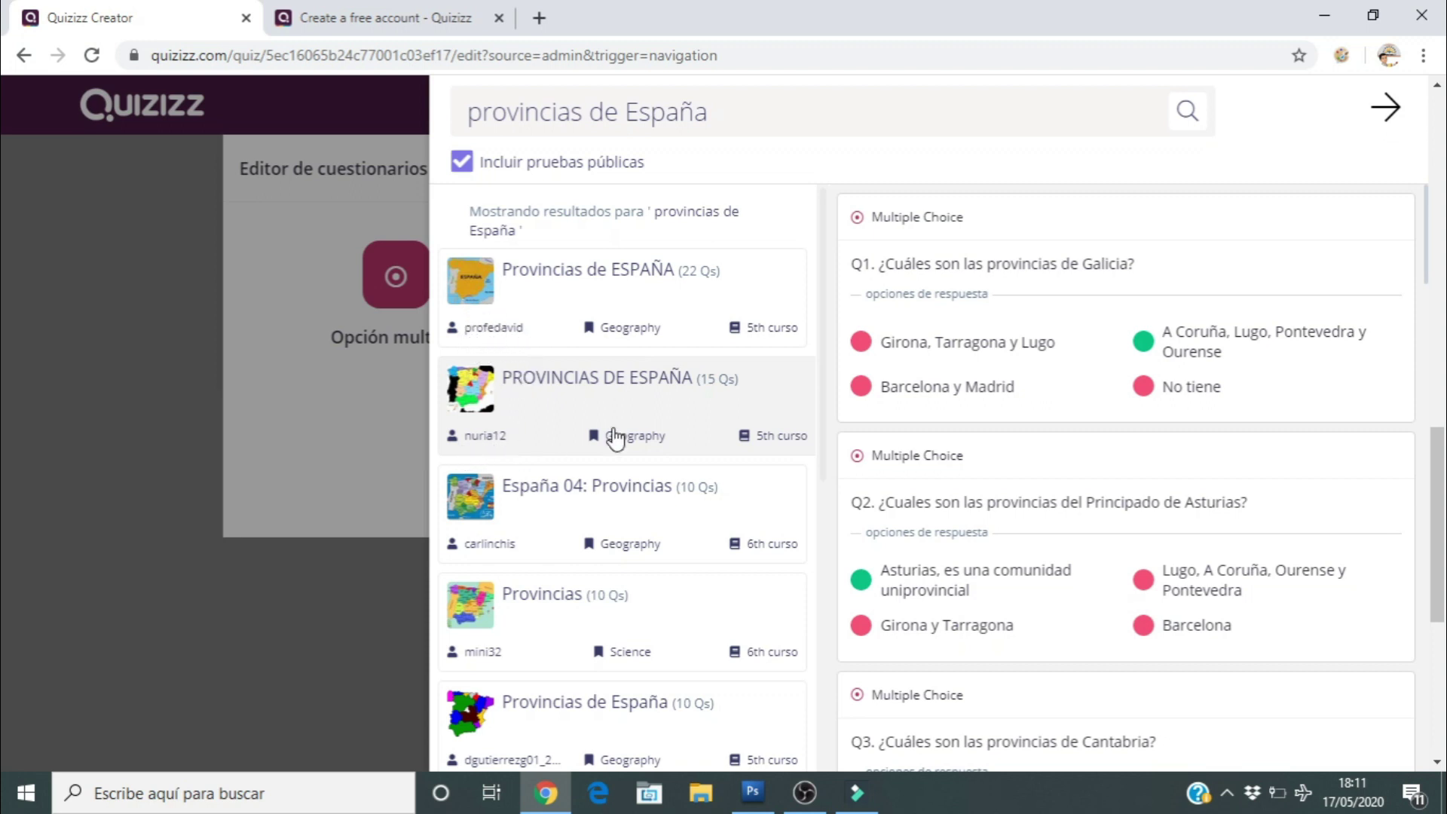
pyautogui.moveTo(880, 275)
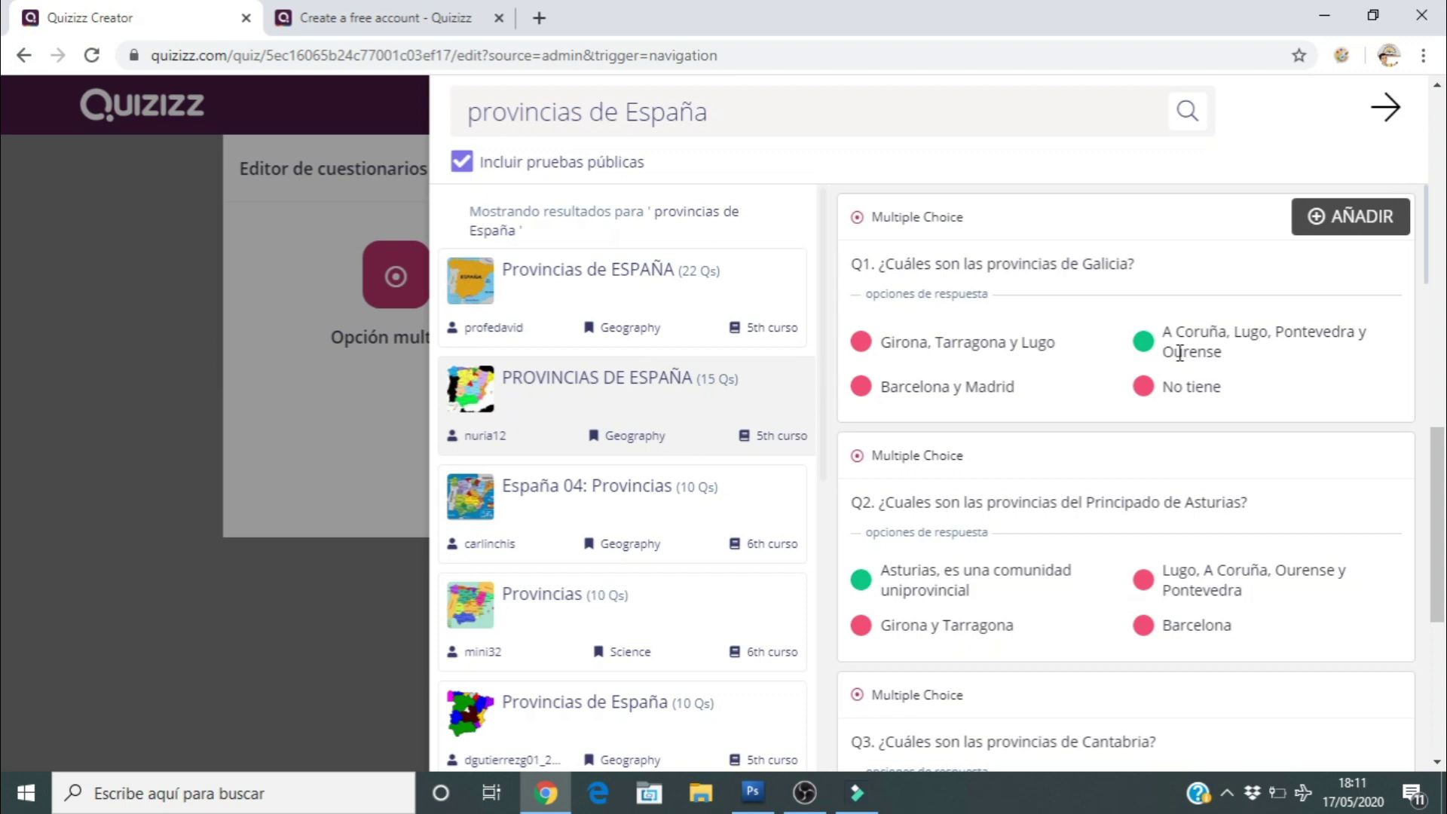
pyautogui.click(1359, 228)
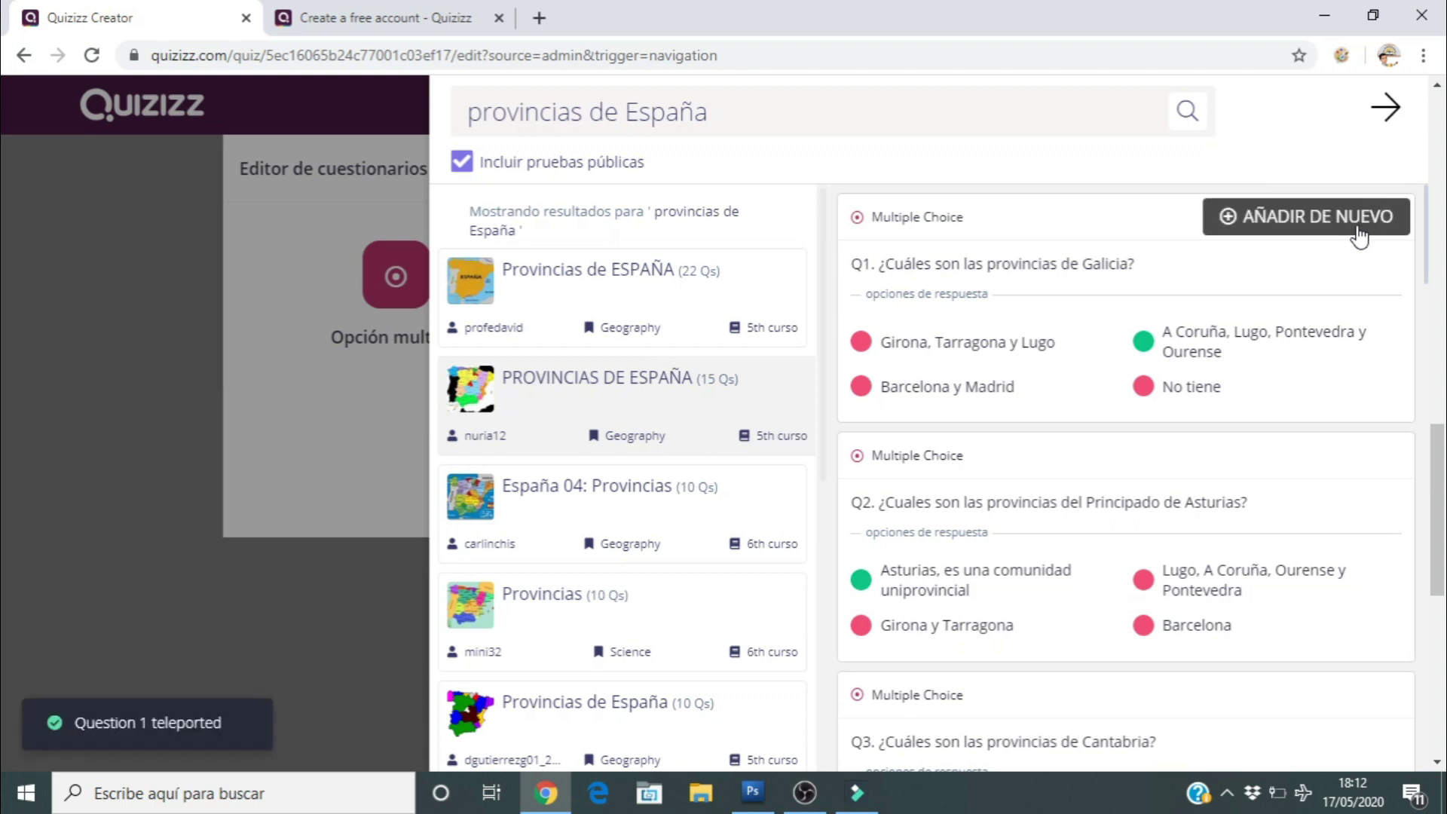
# Add "¿Cuántas provincias tiene España?" from the 10-question "Provincias" quiz and return to the quiz's question list.
pyautogui.click(564, 593)
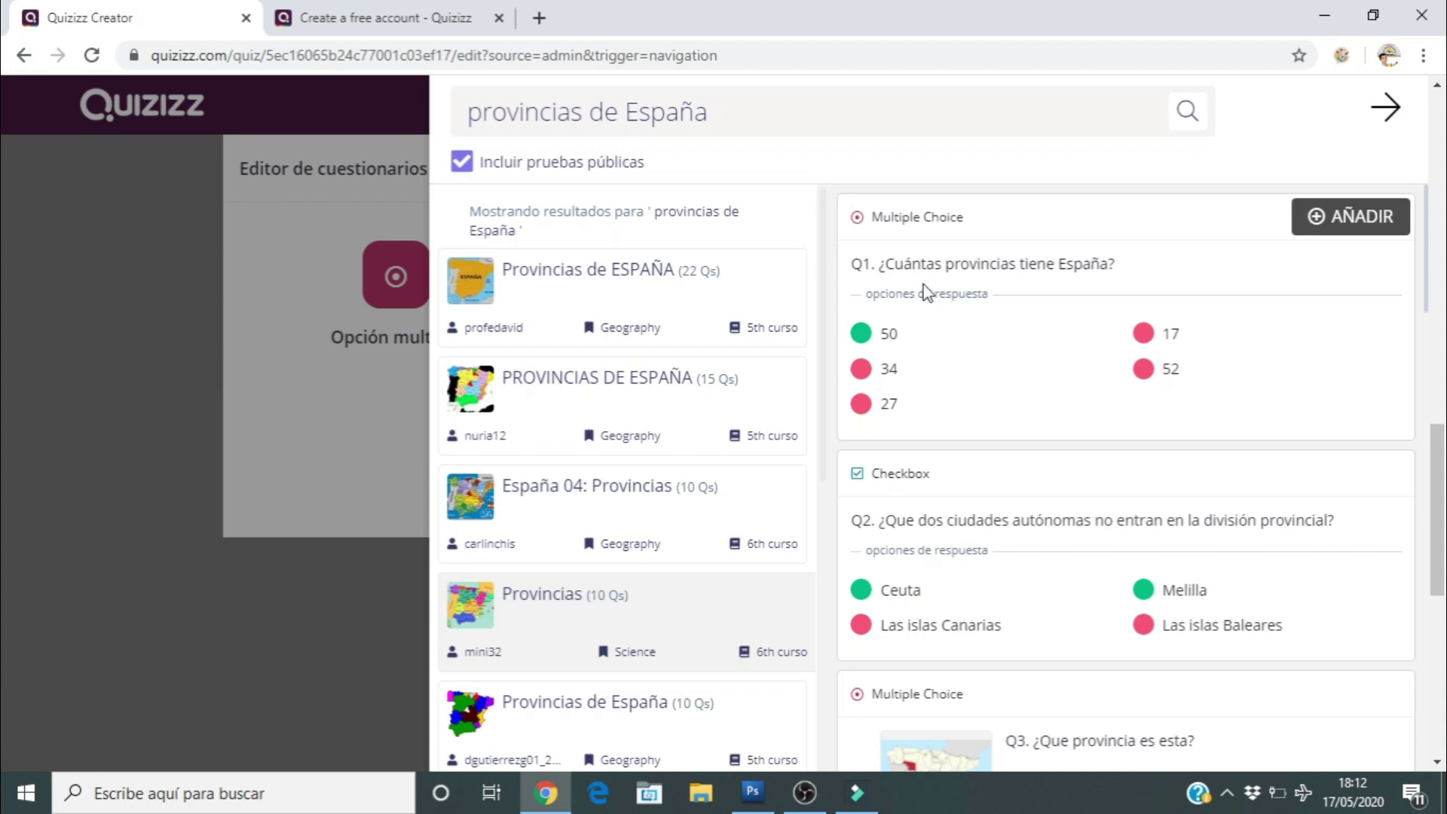
pyautogui.click(1328, 226)
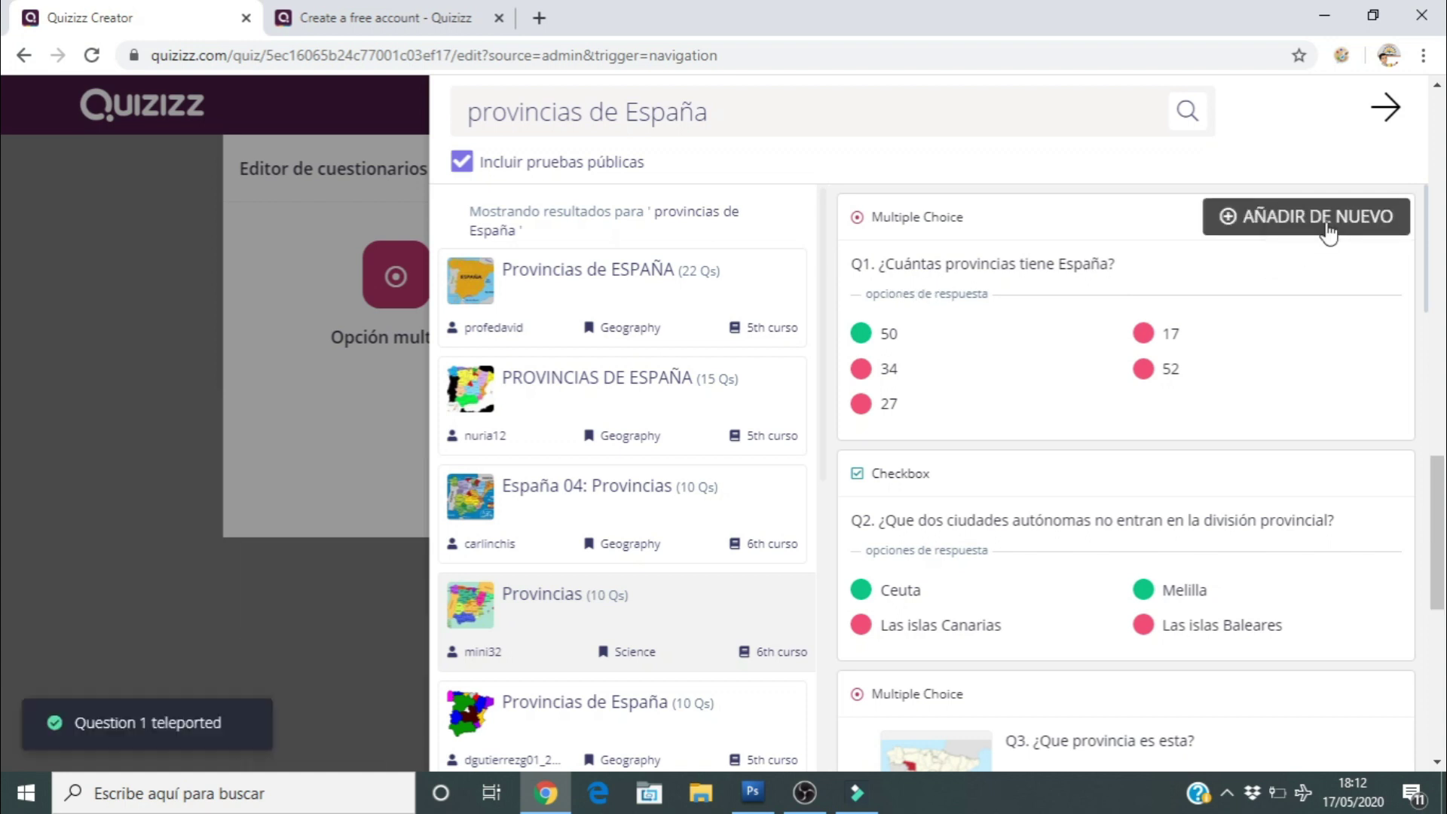
pyautogui.click(1385, 110)
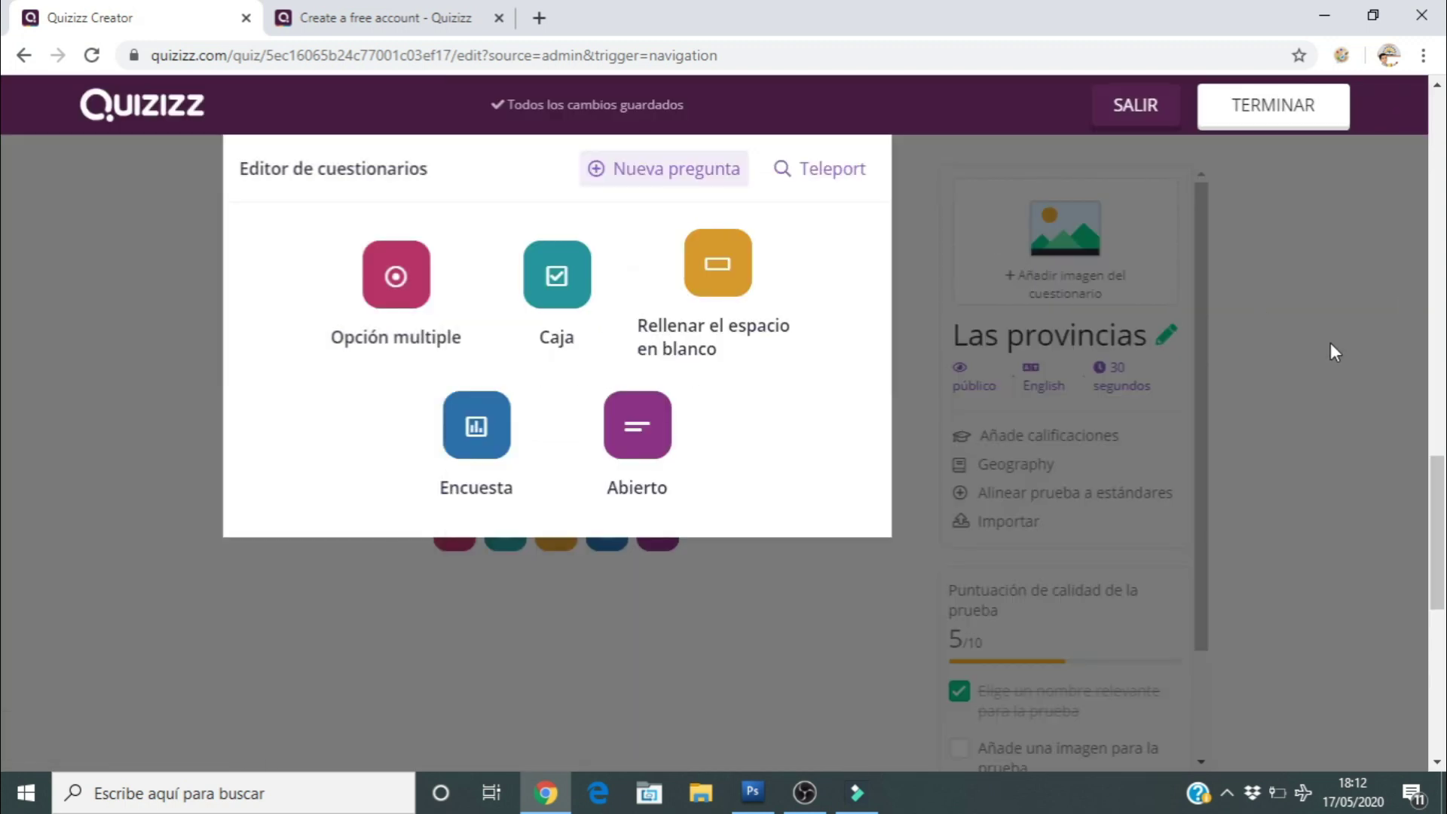
pyautogui.click(1332, 342)
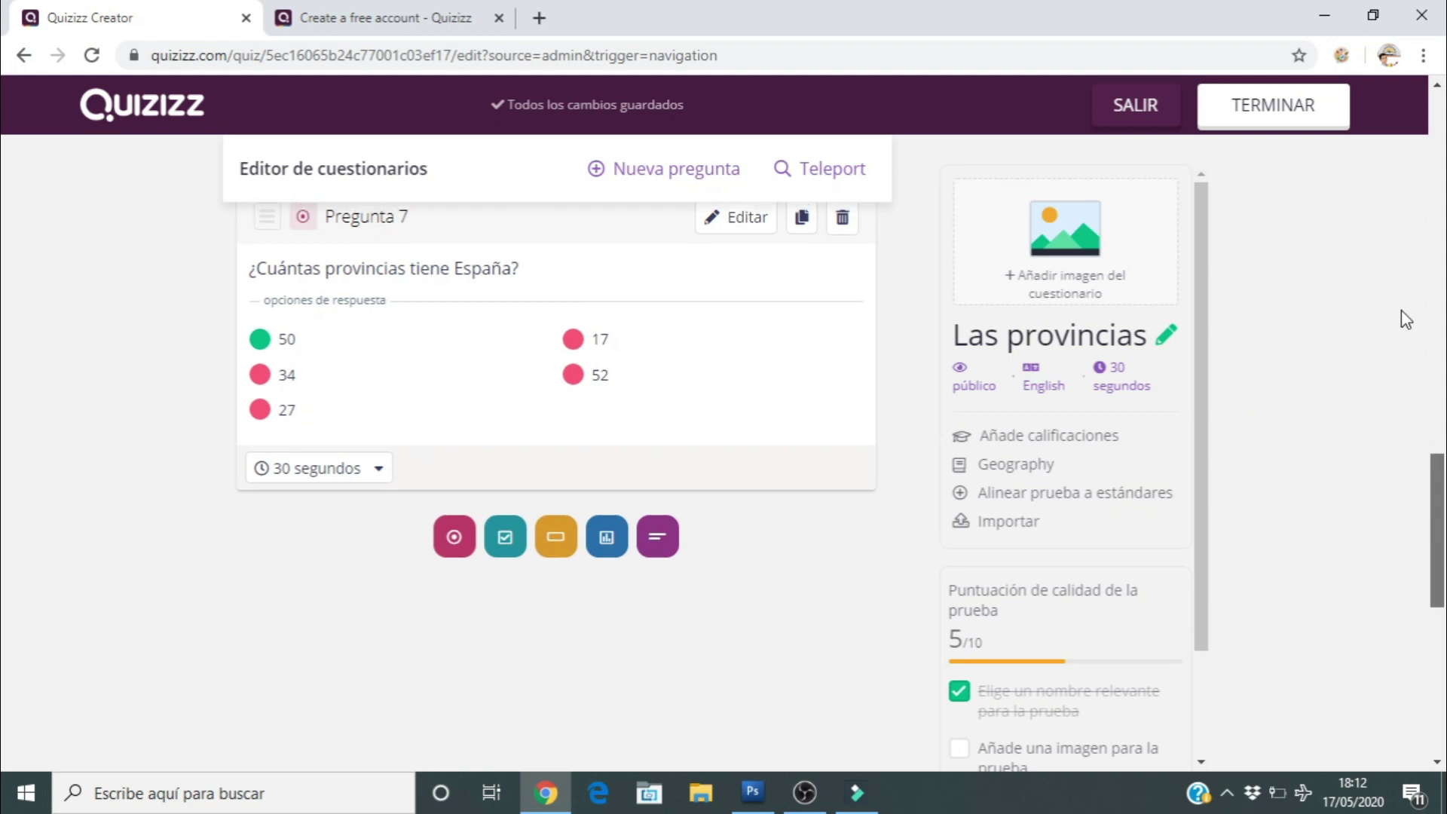
pyautogui.scroll(15, 1400, 310)
pyautogui.scroll(5, 1399, 153)
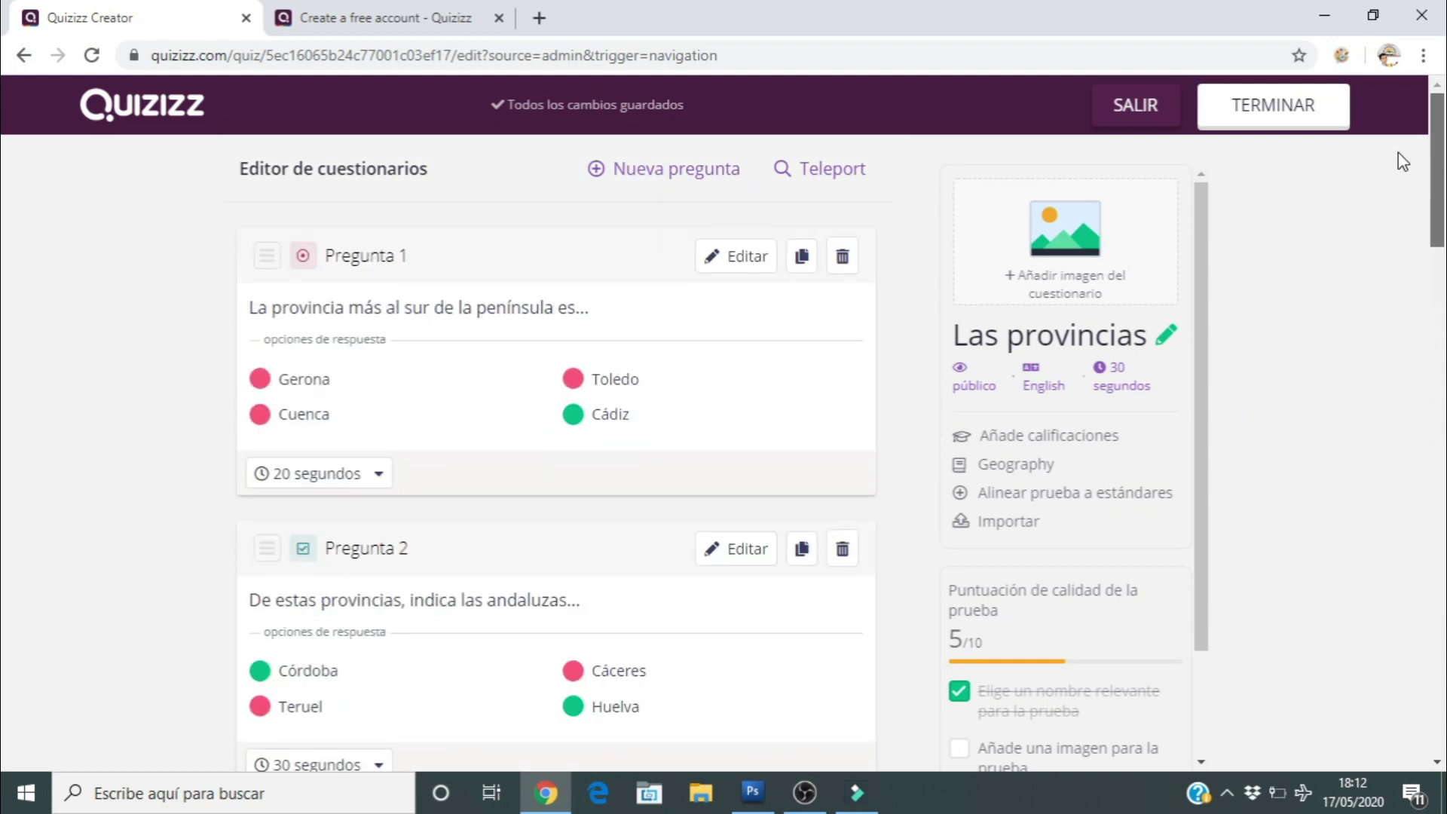
# Review the quiz's questions from first to last and check its name and subject settings without changing them.
pyautogui.scroll(-2, 1402, 188)
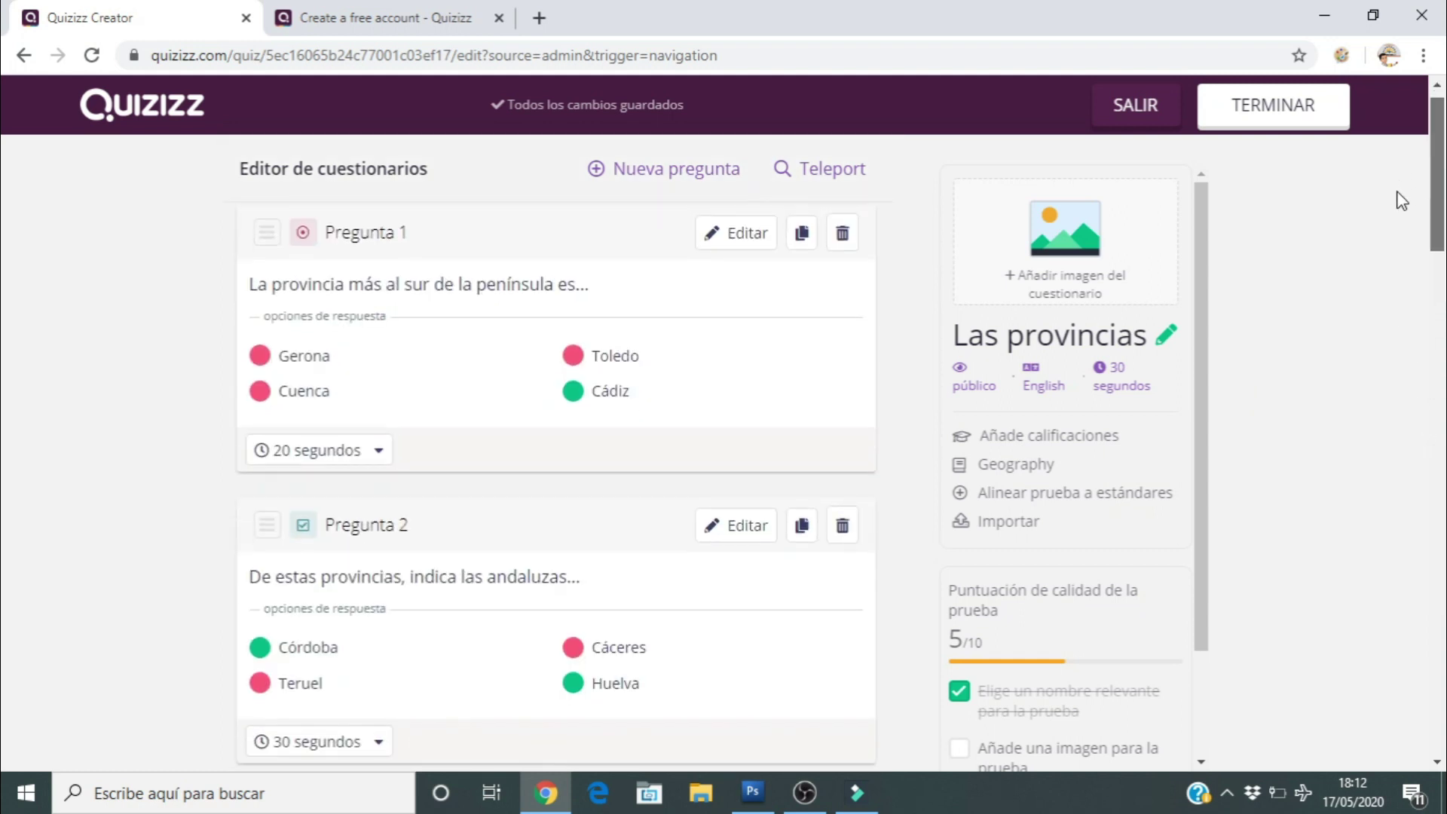
pyautogui.scroll(-4, 1404, 221)
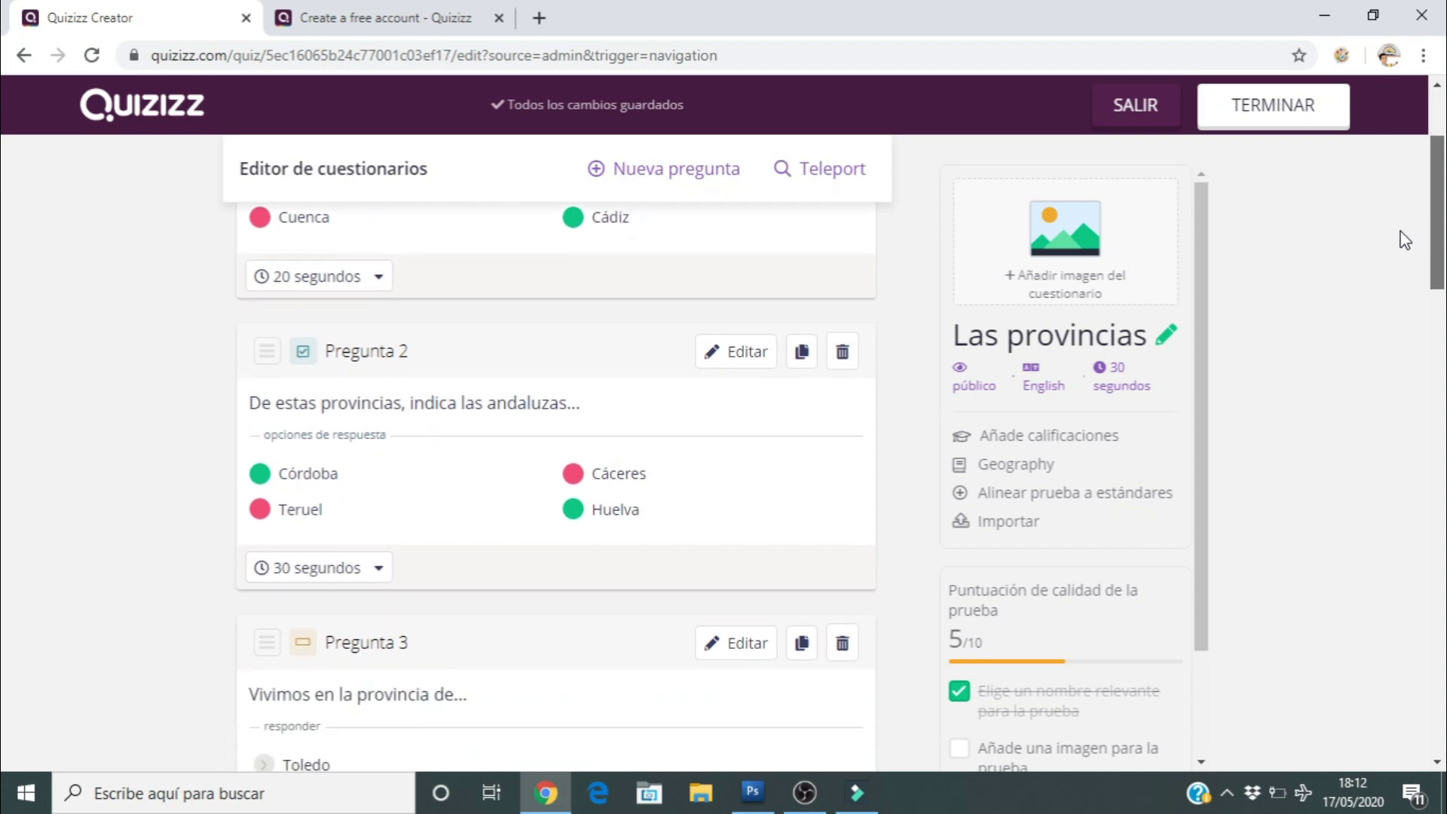
pyautogui.scroll(-5, 1411, 260)
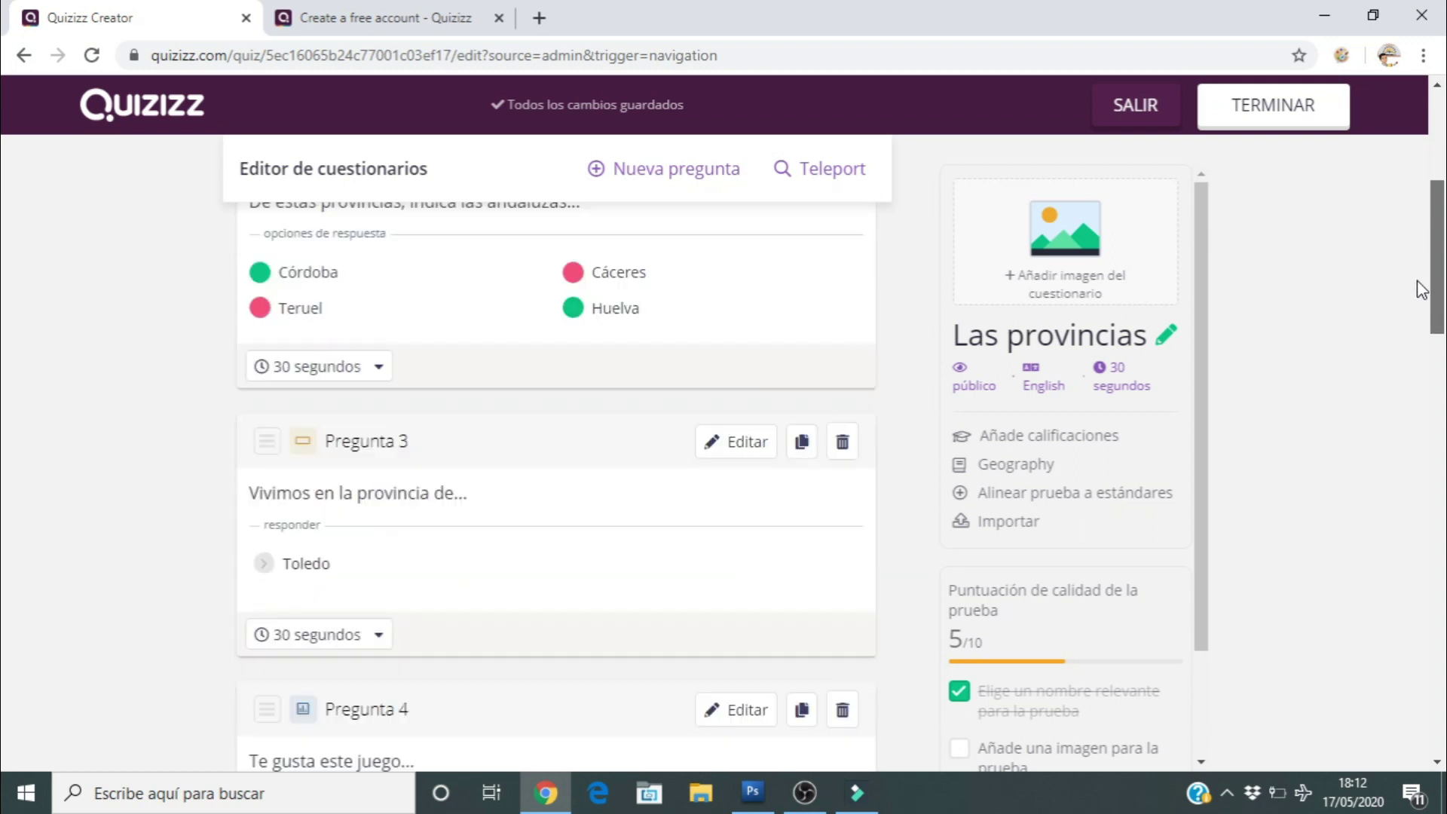
pyautogui.scroll(-6, 1425, 321)
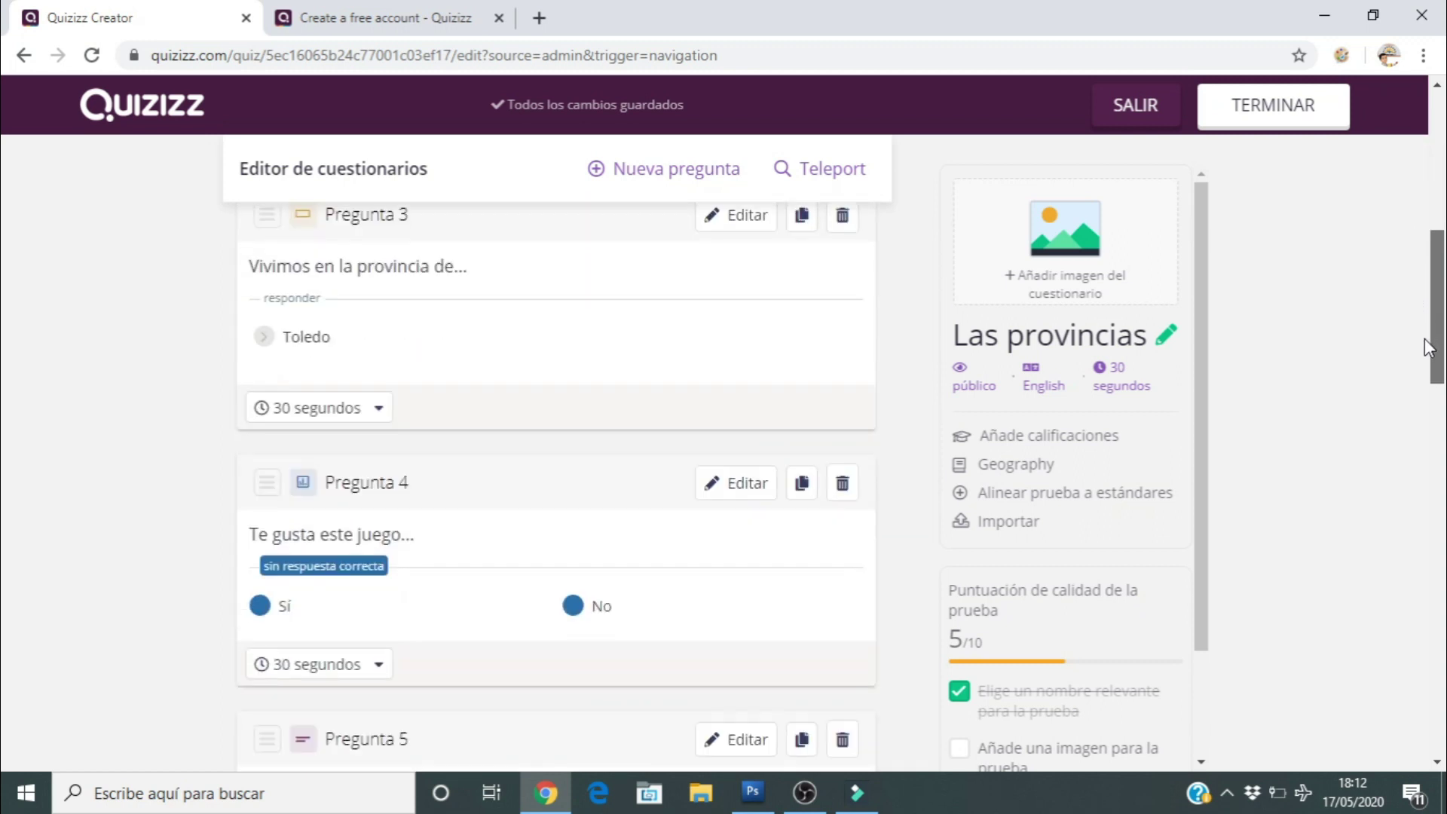
pyautogui.moveTo(1426, 360); pyautogui.dragTo(1441, 498)
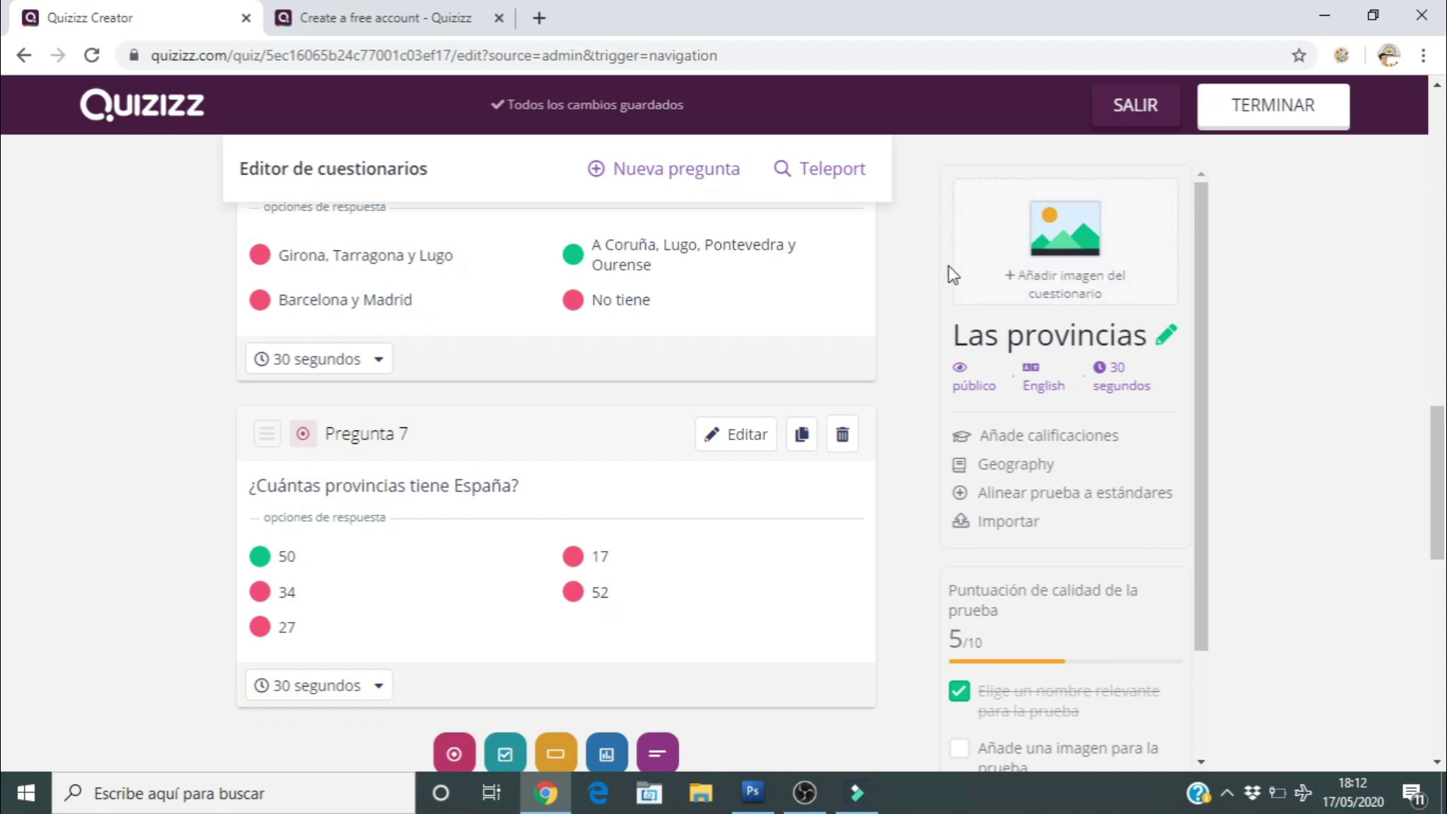
pyautogui.click(1166, 337)
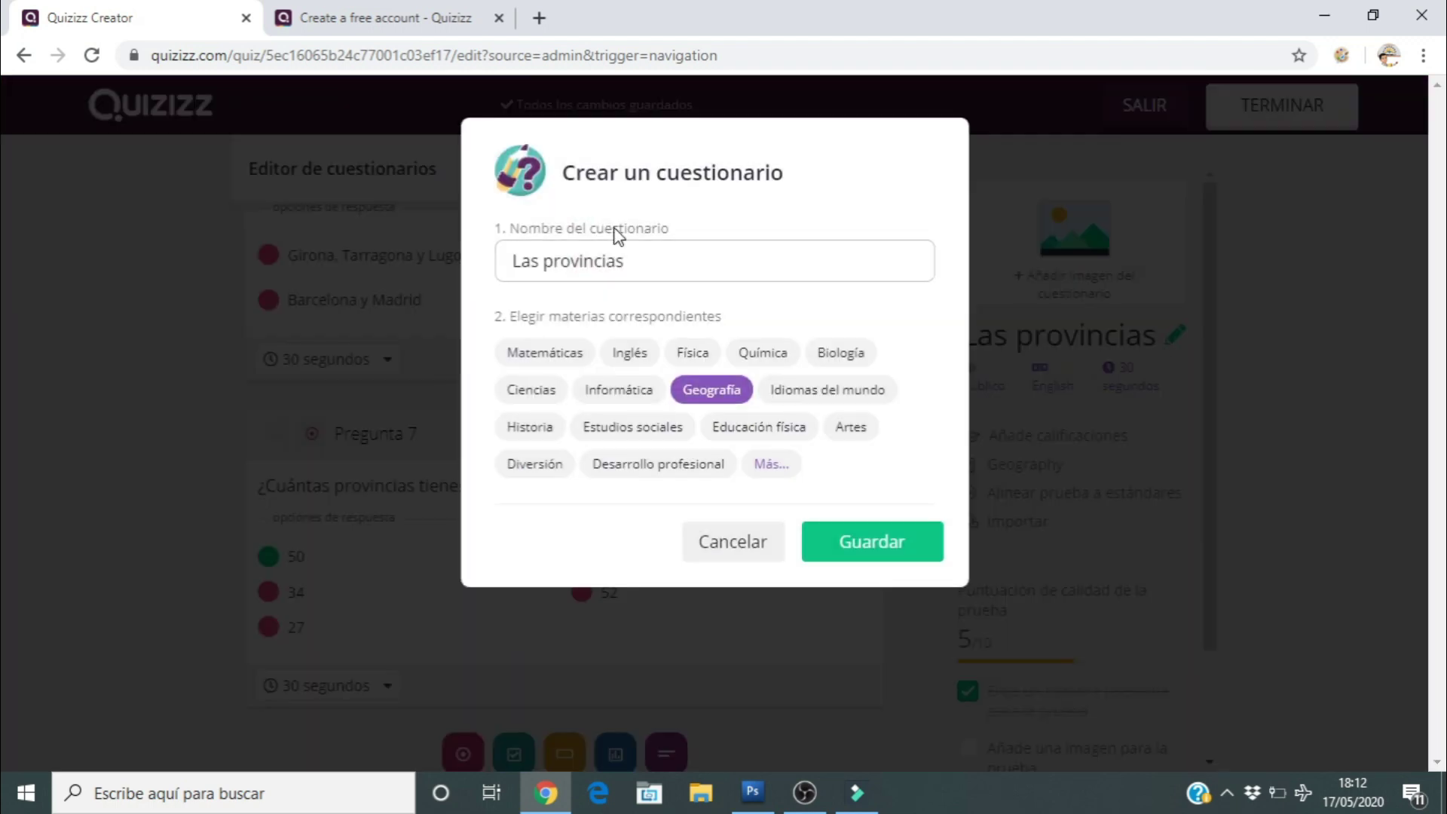
pyautogui.click(712, 548)
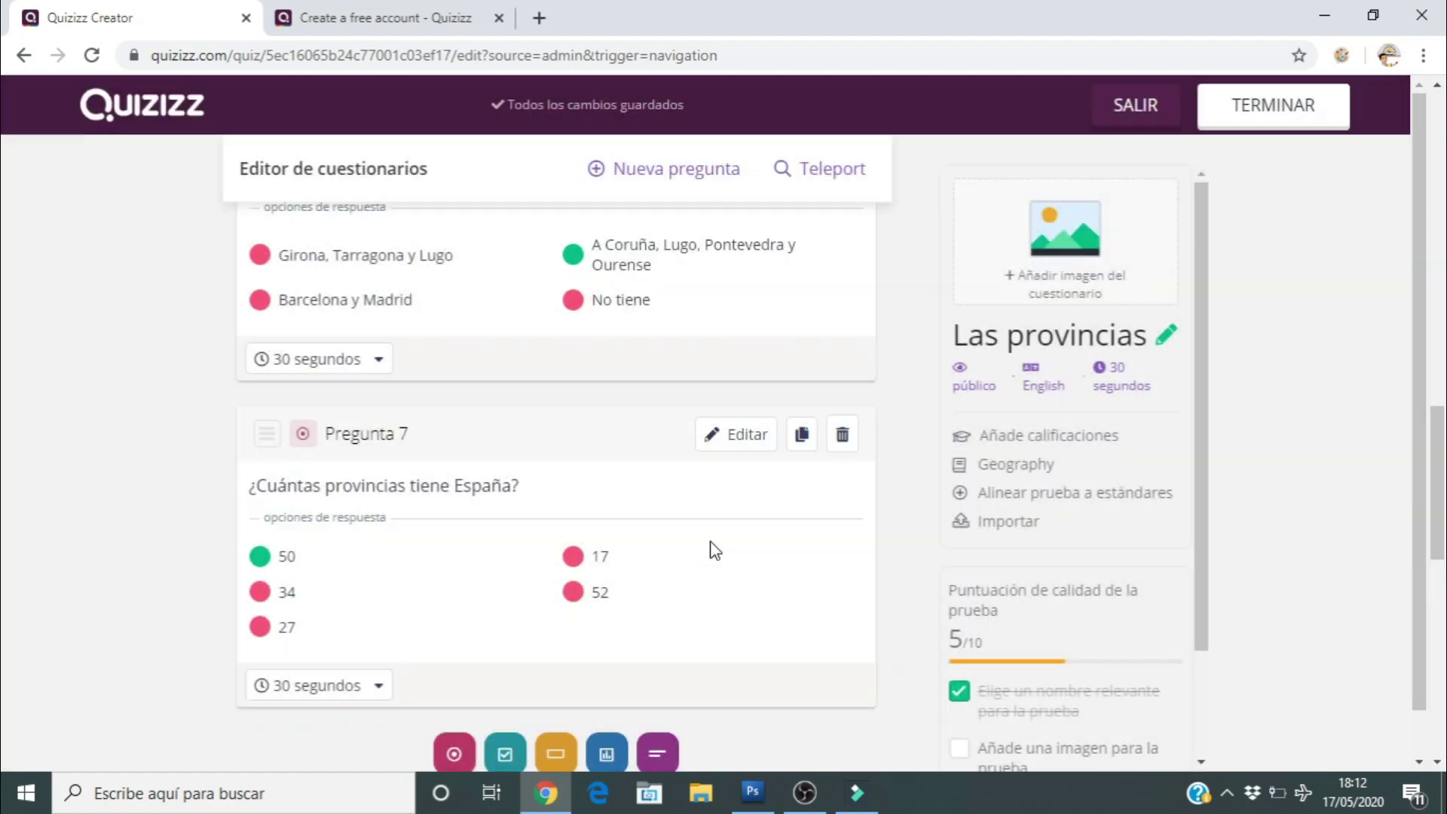
# Set the quiz's language to "Spanish; Castilian" in the quiz information.
pyautogui.click(1030, 386)
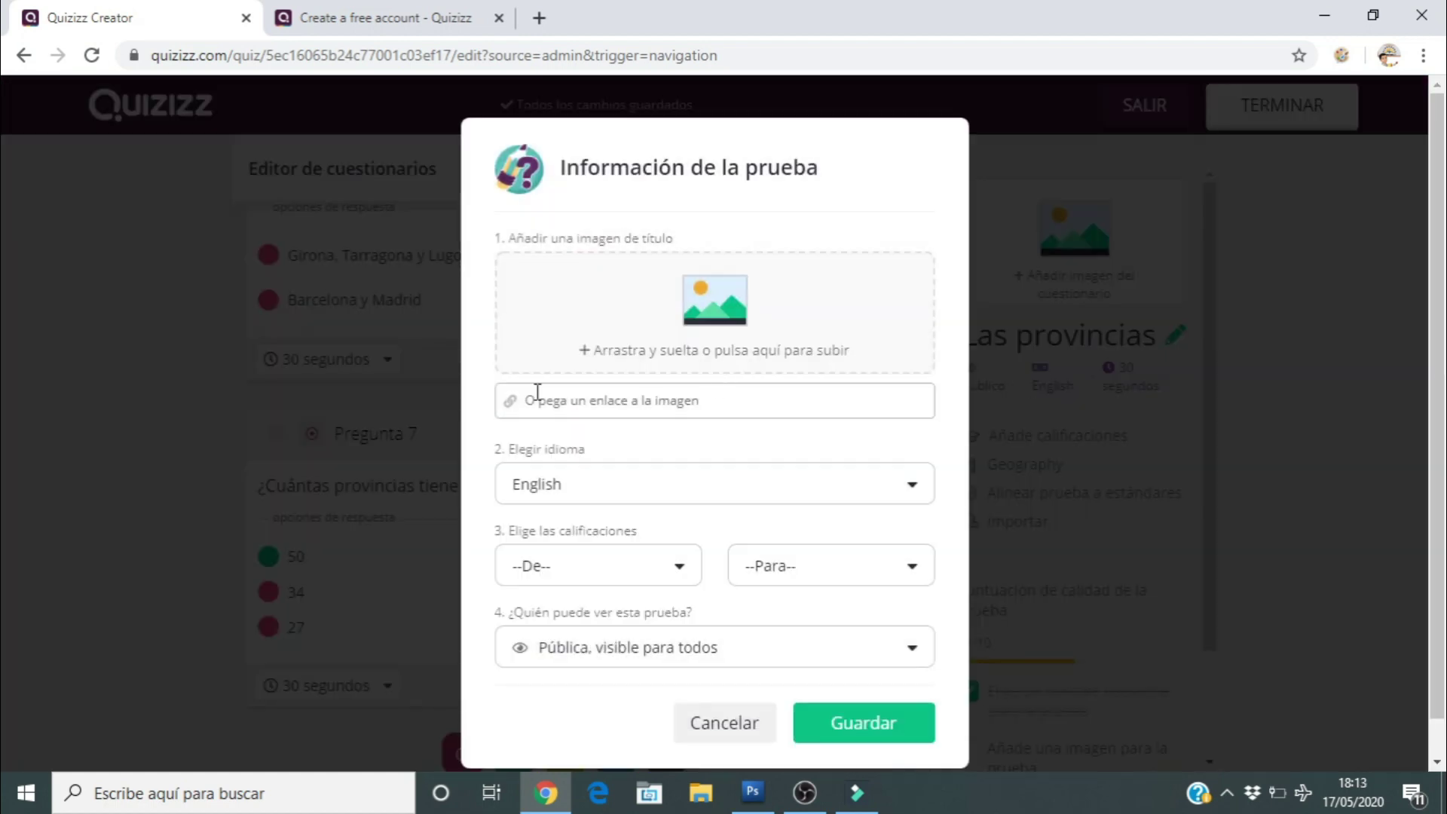
pyautogui.click(620, 489)
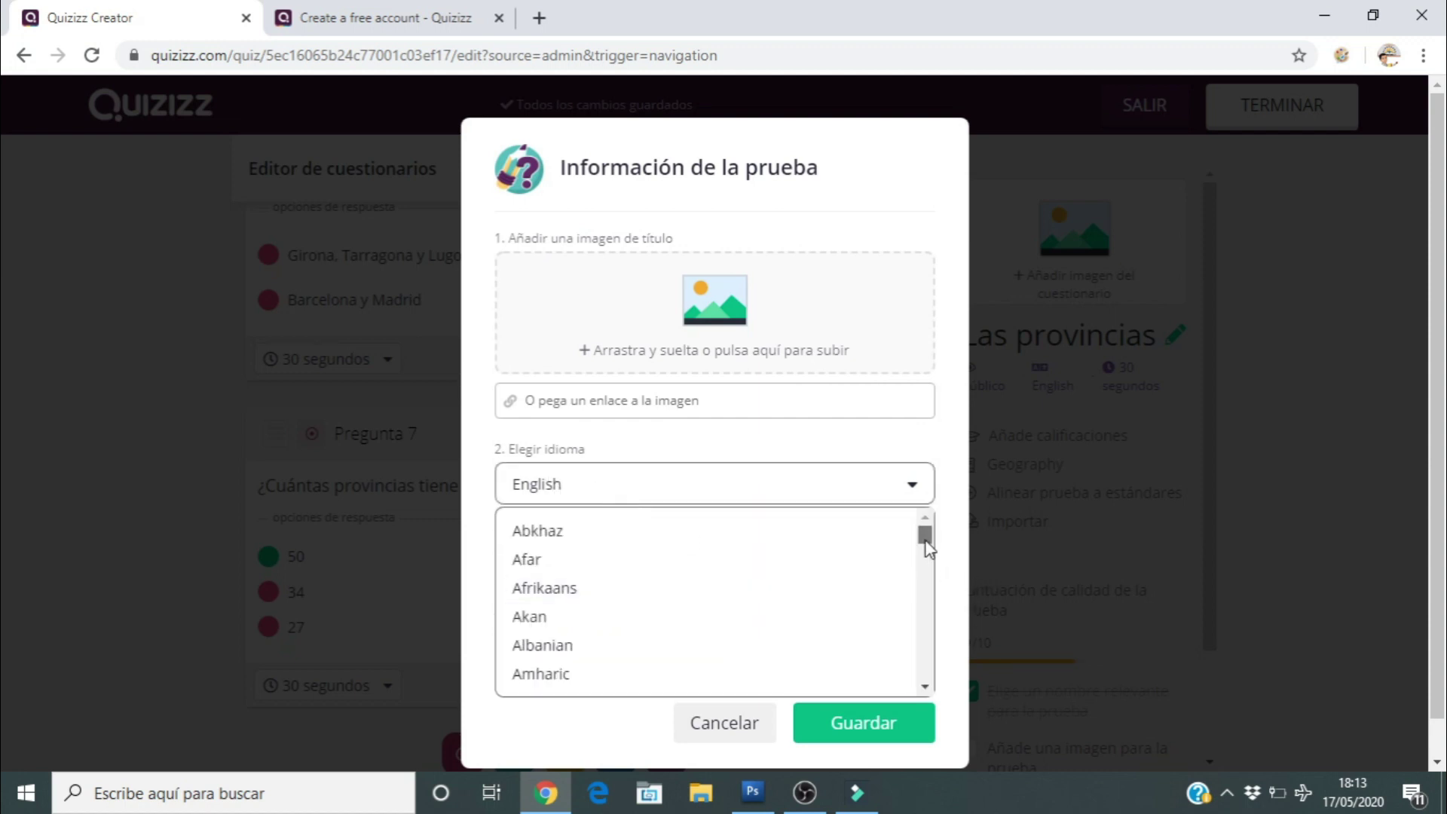
pyautogui.moveTo(926, 535); pyautogui.dragTo(919, 652)
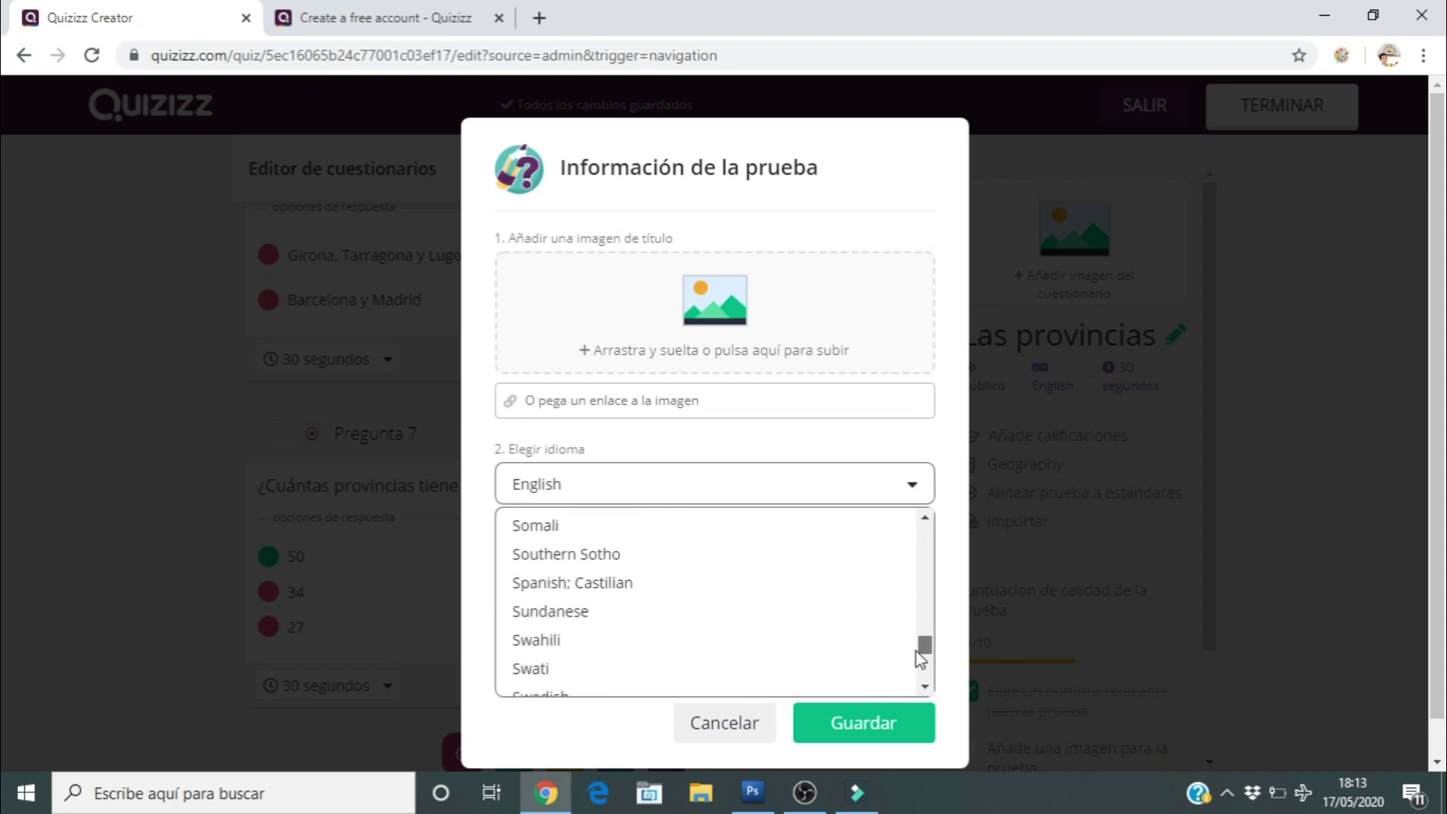
pyautogui.click(587, 601)
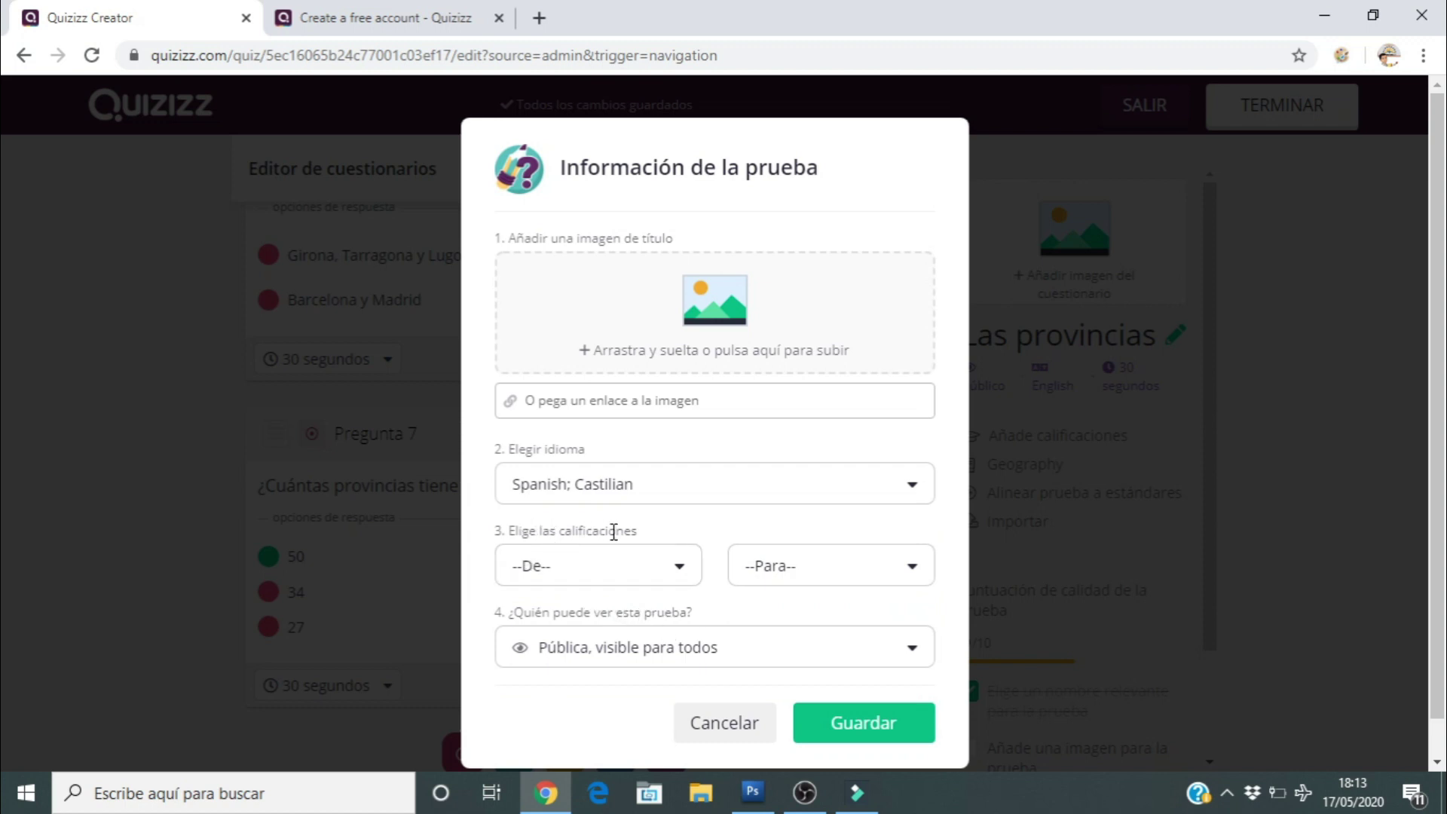
# Set the quiz's grade range from 5th to 5th.
pyautogui.click(677, 577)
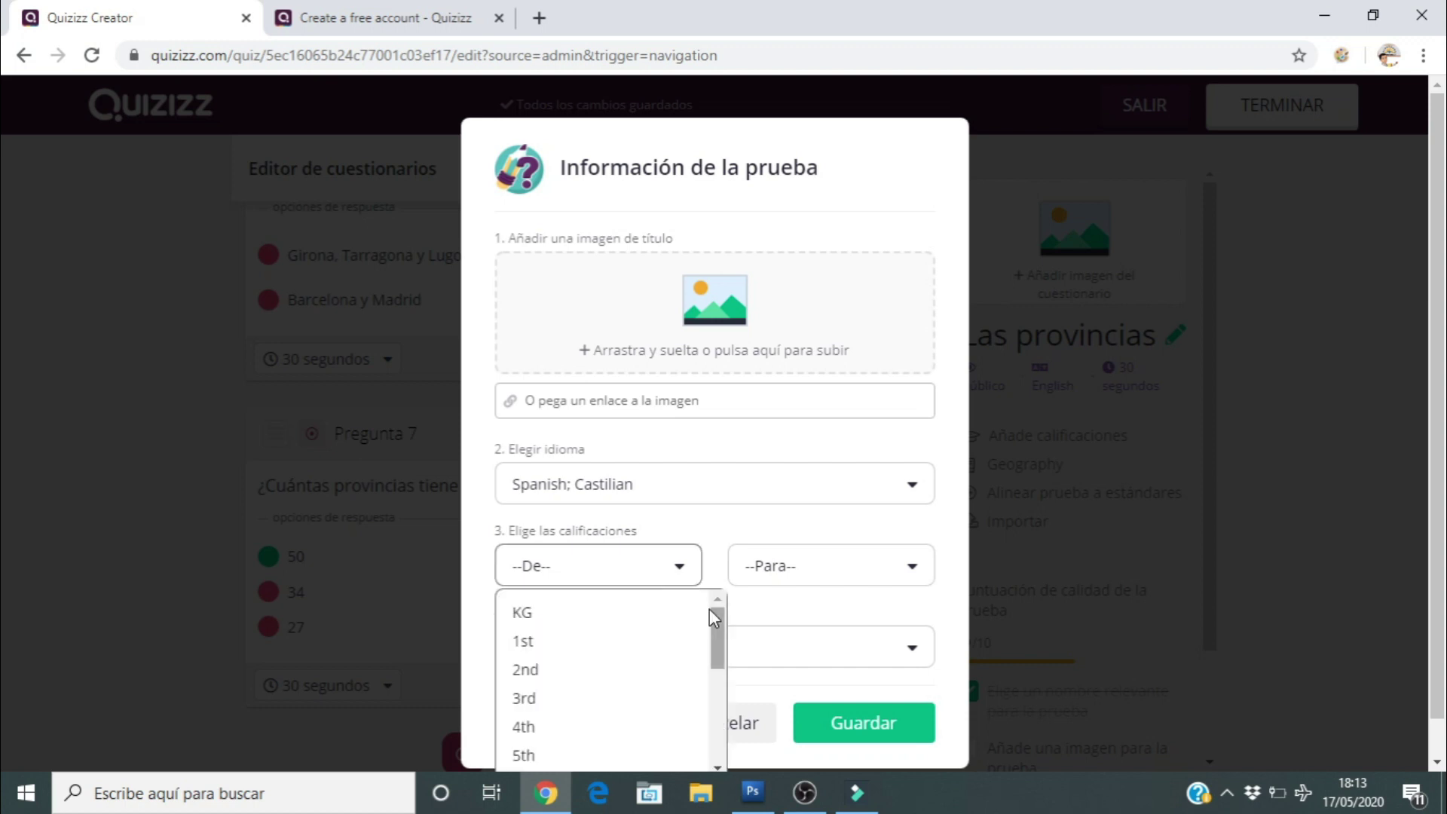
pyautogui.scroll(-1, 1439, 424)
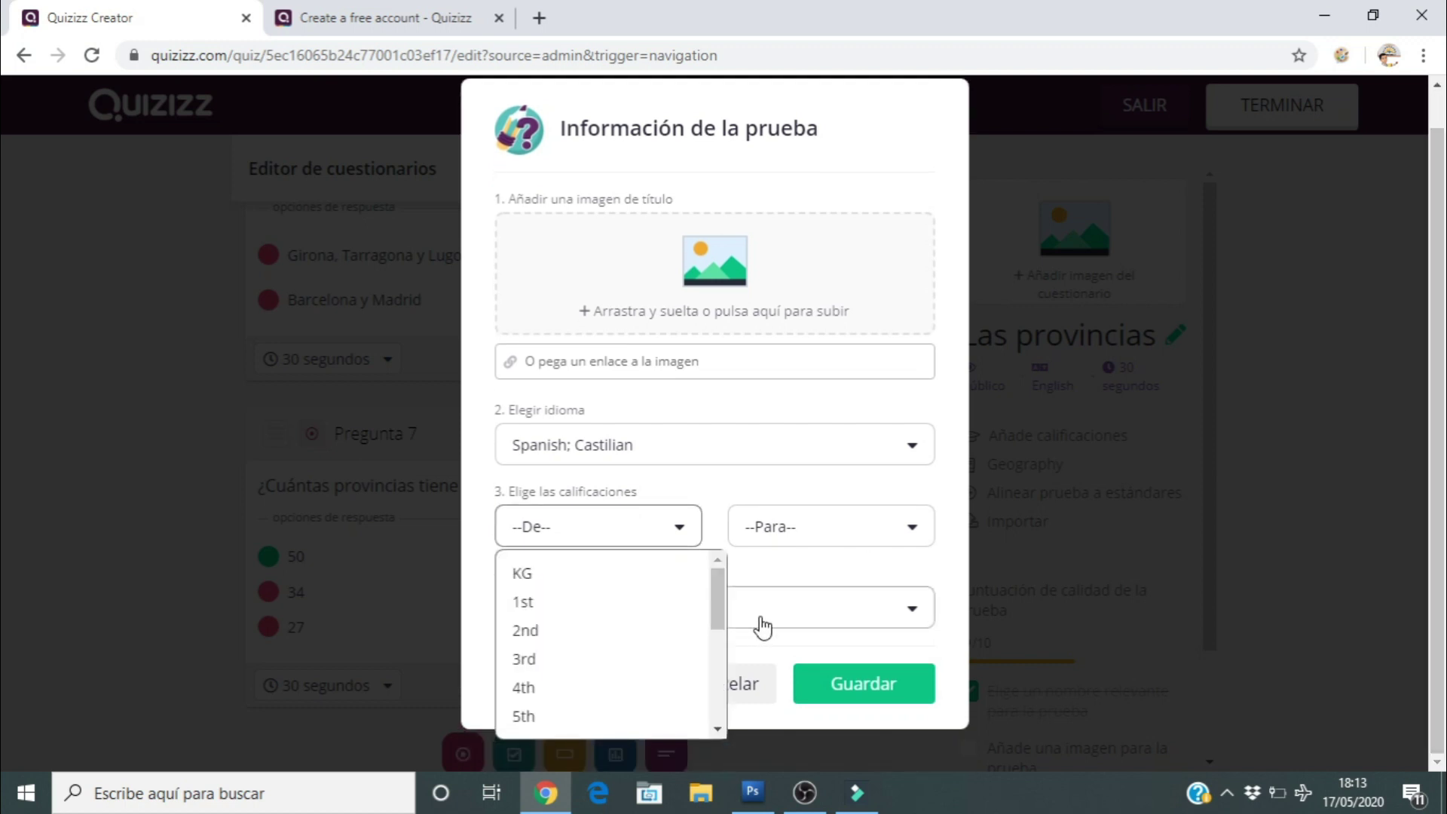
pyautogui.moveTo(716, 607)
pyautogui.mouseDown()
pyautogui.moveTo(713, 705)
pyautogui.moveTo(703, 612)
pyautogui.mouseUp()
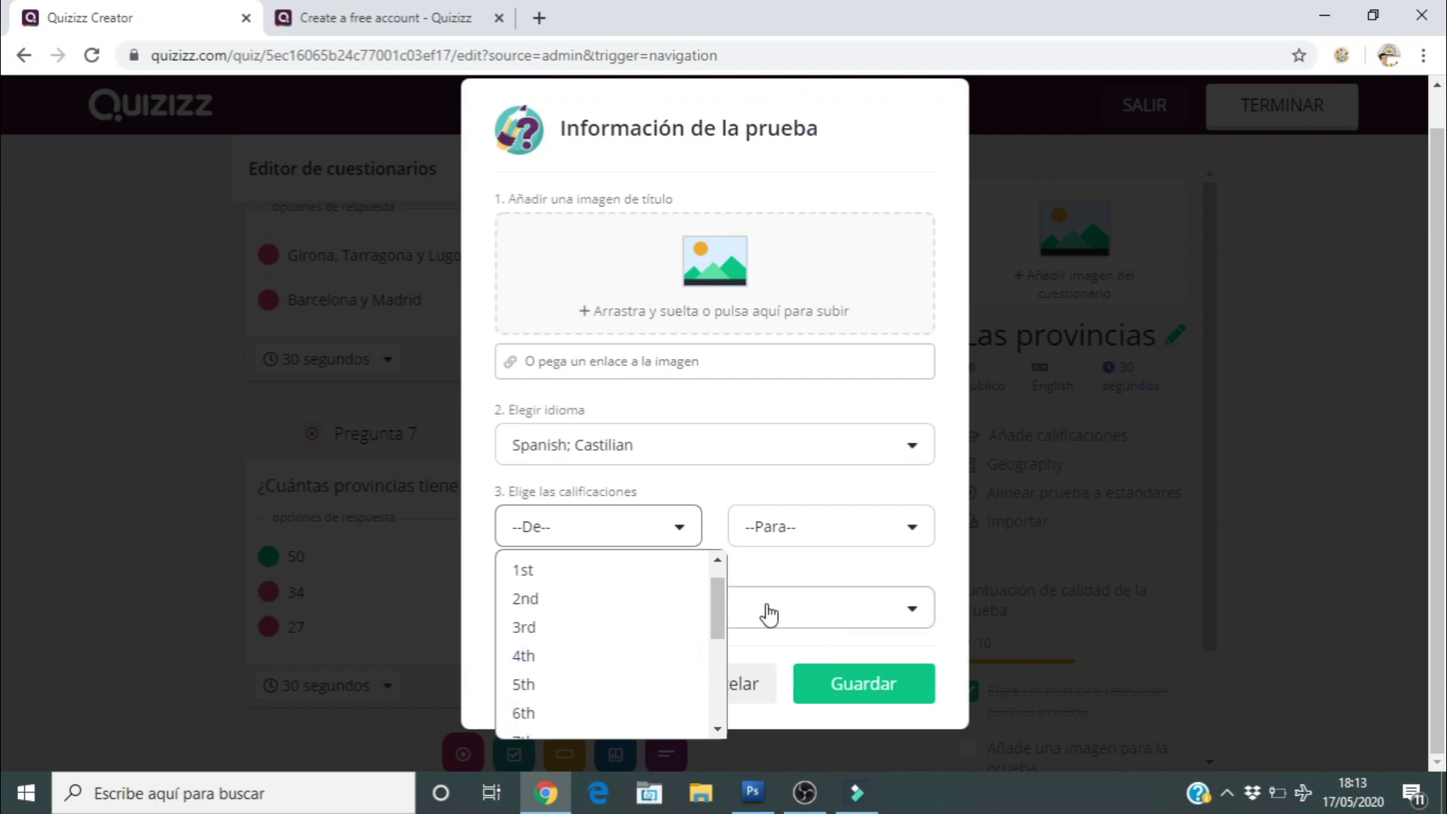
pyautogui.click(536, 688)
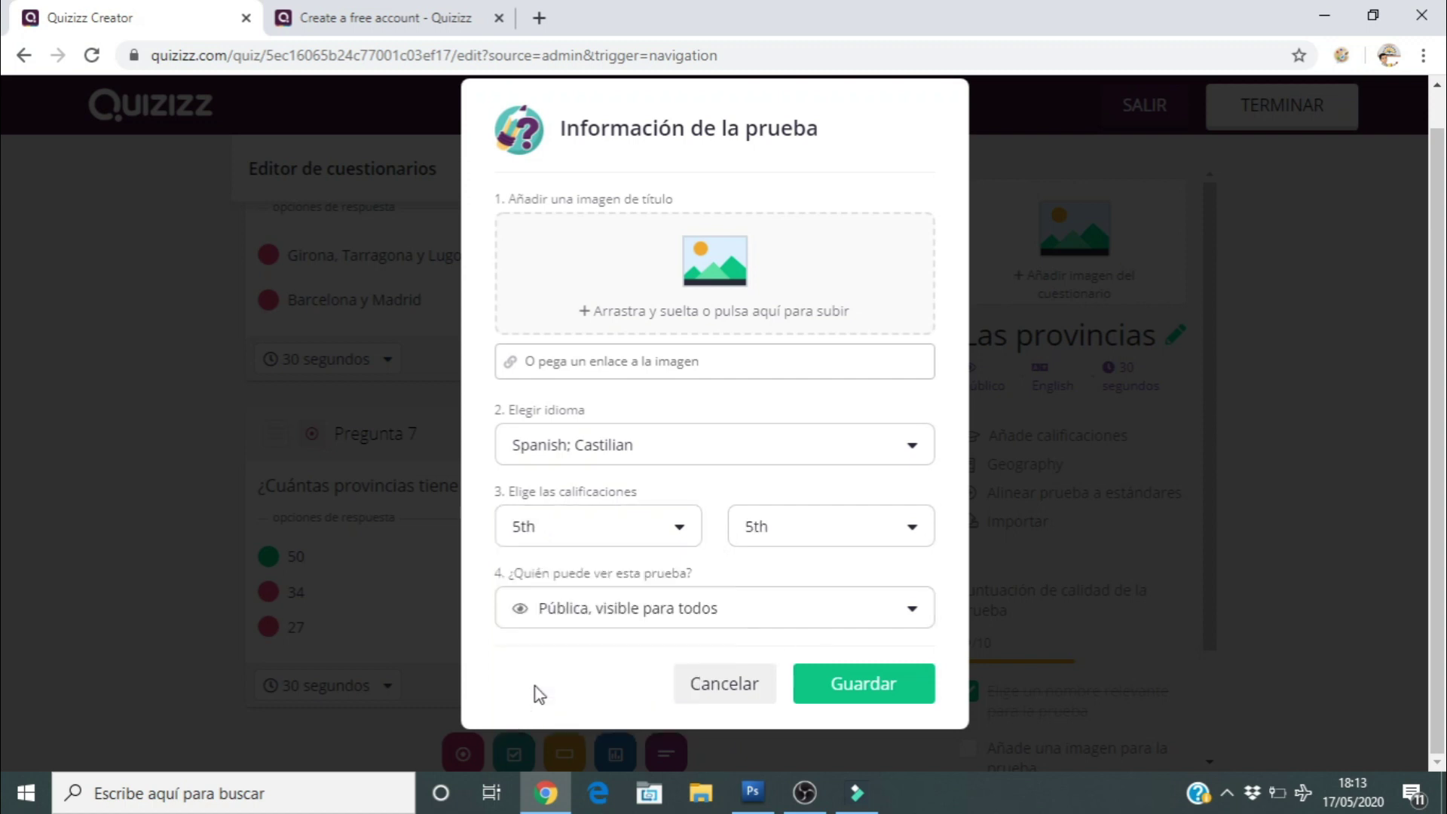
# Choose "Pública, visible para todos" as the quiz's visibility and save the quiz information.
pyautogui.click(770, 624)
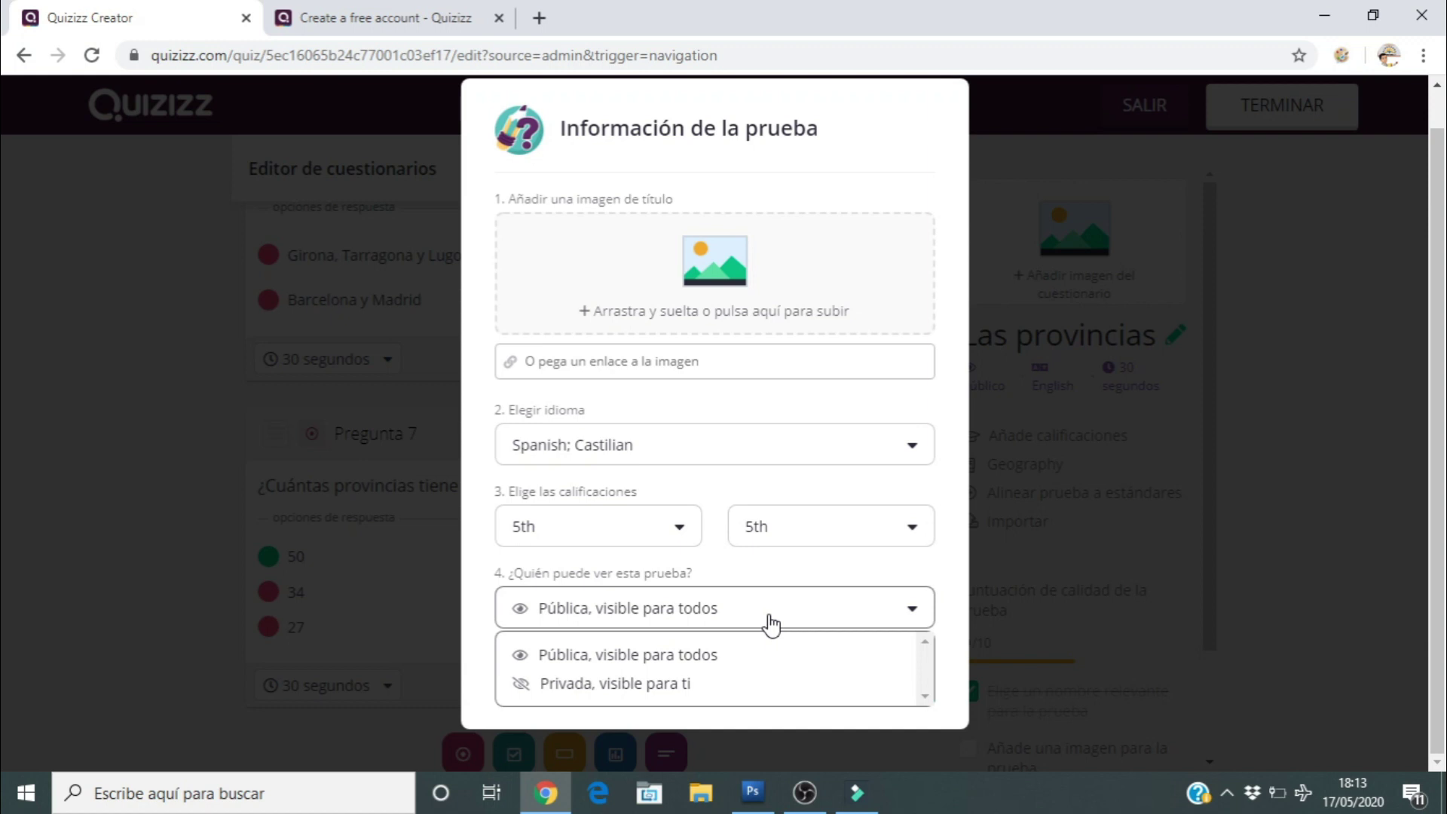
pyautogui.click(641, 655)
pyautogui.click(873, 695)
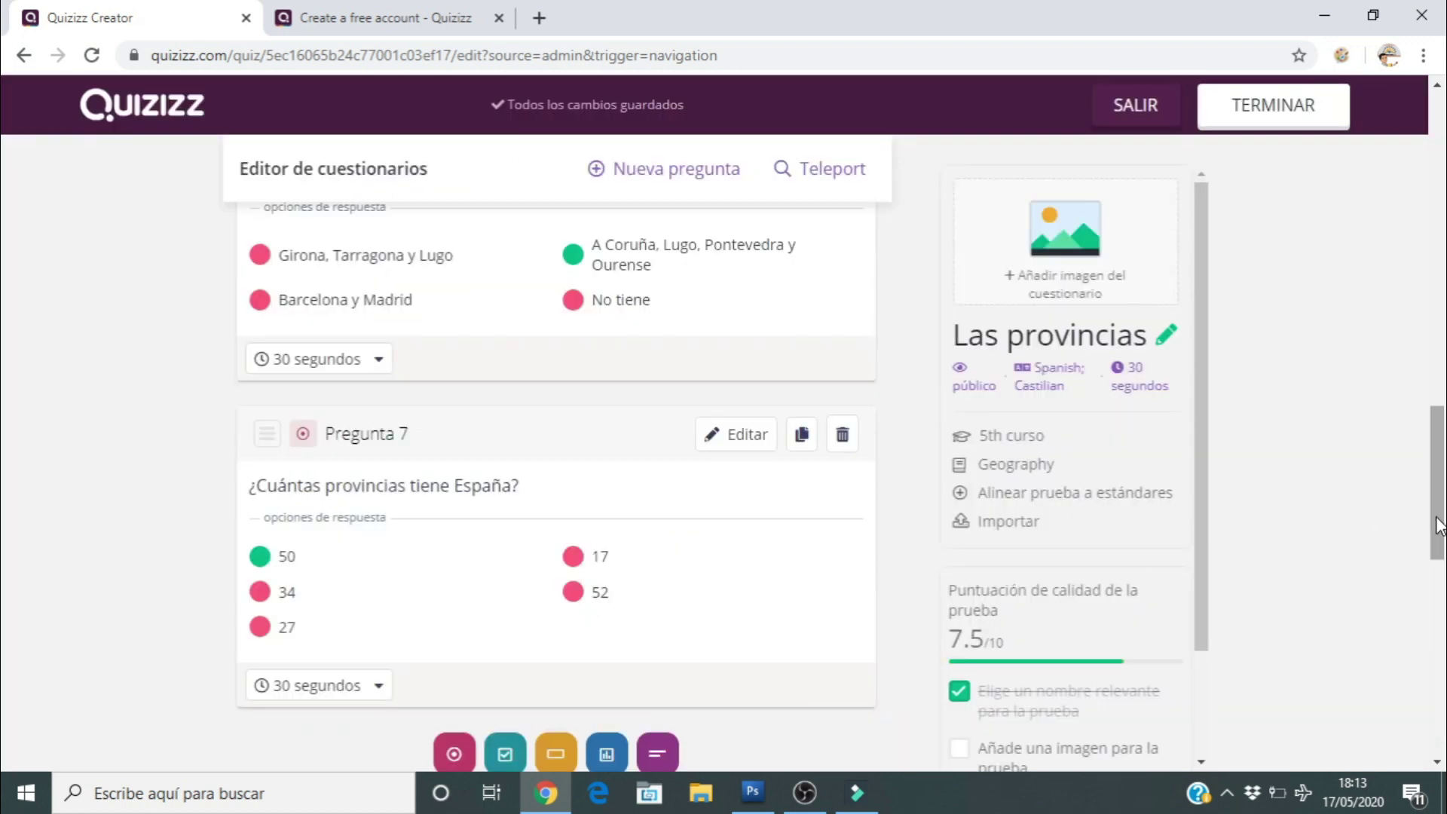
# Look over the completed question list once more and finish the quiz "Las provincias".
pyautogui.scroll(-1, 1445, 625)
pyautogui.scroll(-5, 1444, 630)
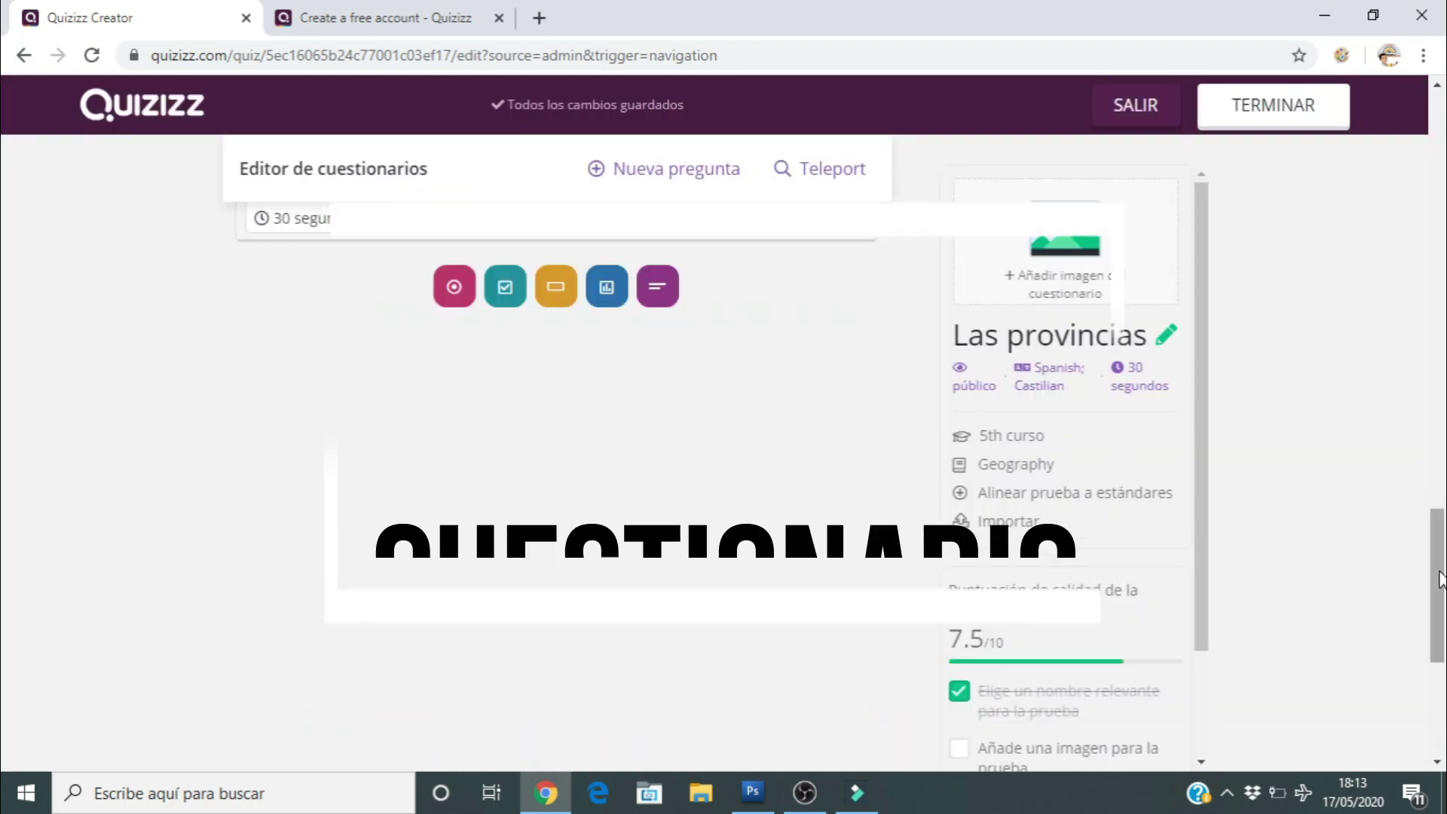
pyautogui.scroll(20, 1431, 351)
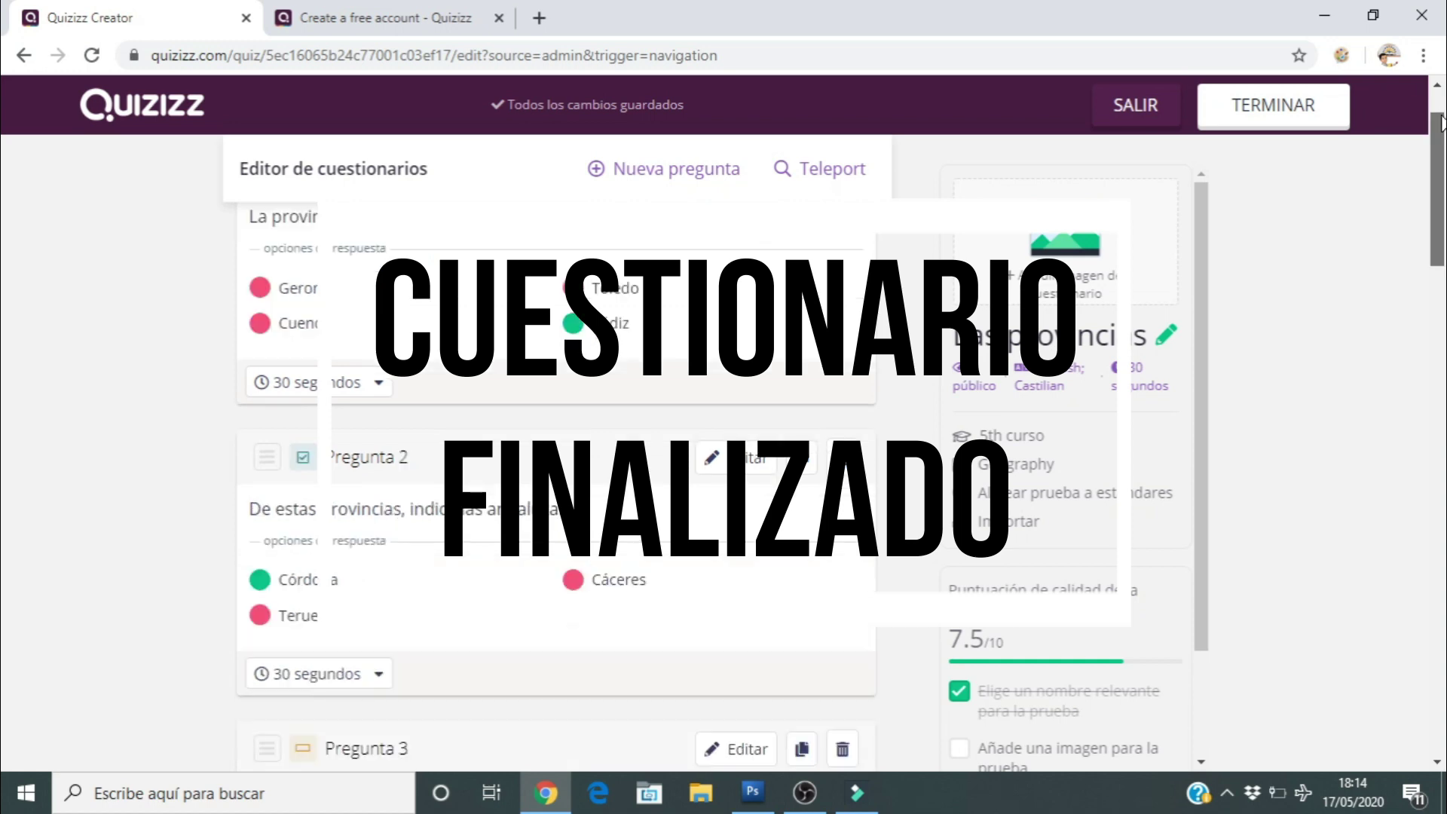
pyautogui.click(1312, 132)
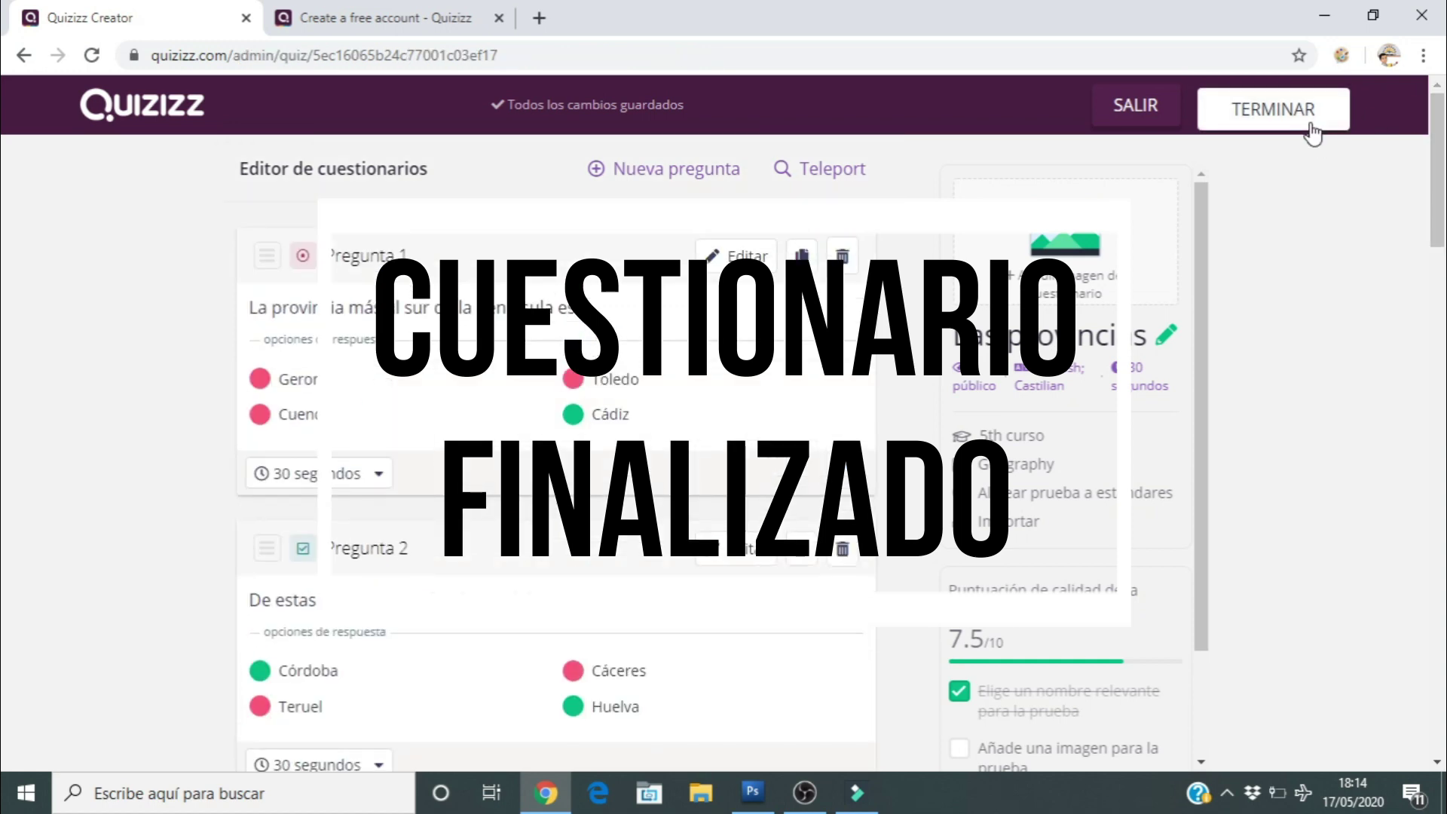